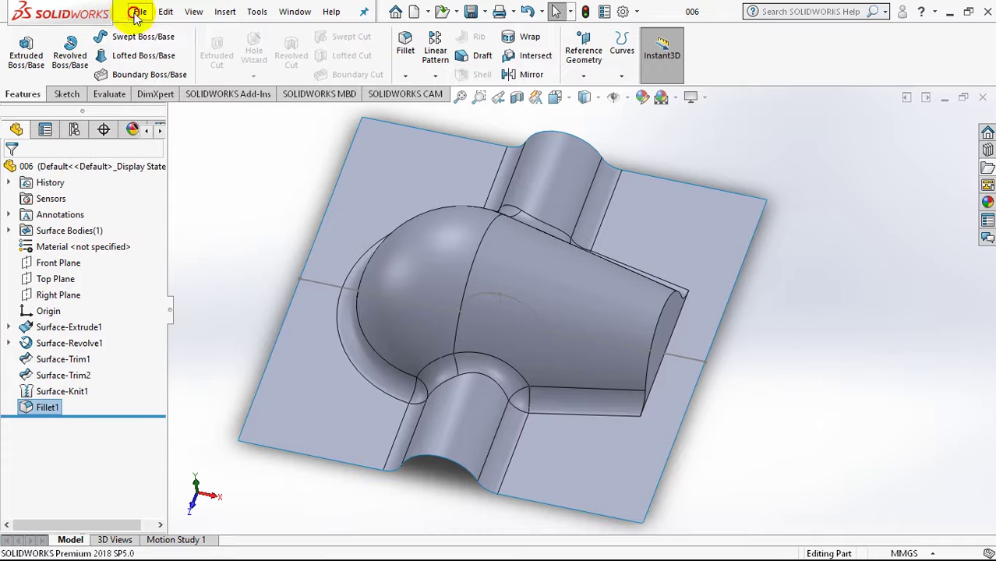
Create a new drawing document on an A3 ISO sheet format.
left_click(148, 31)
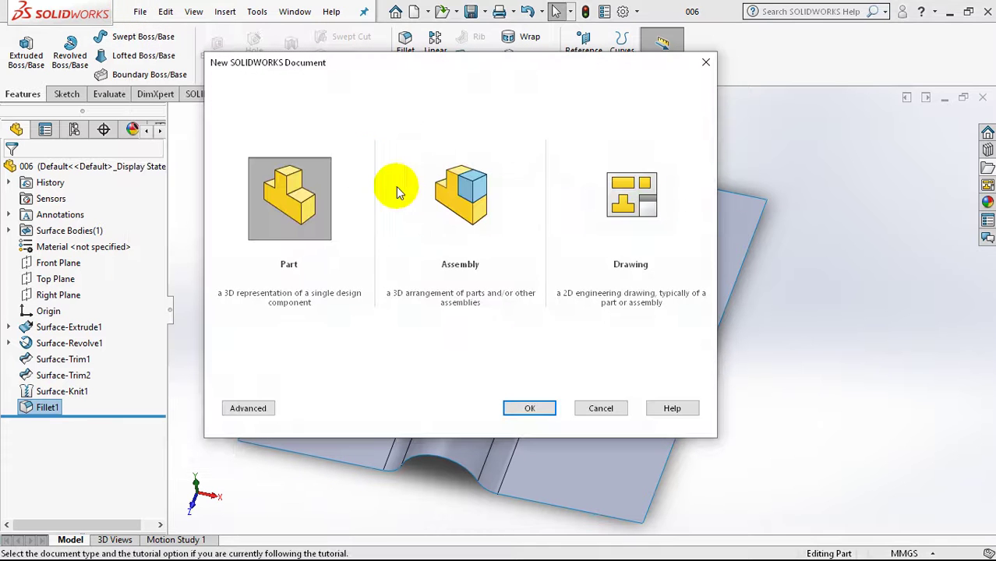
left_click(597, 222)
left_click(539, 405)
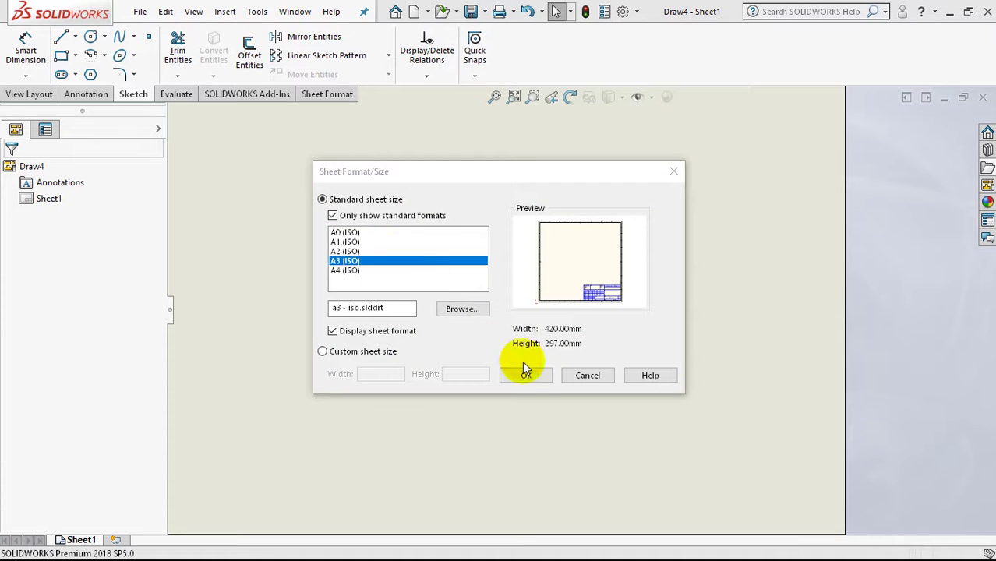
left_click(523, 373)
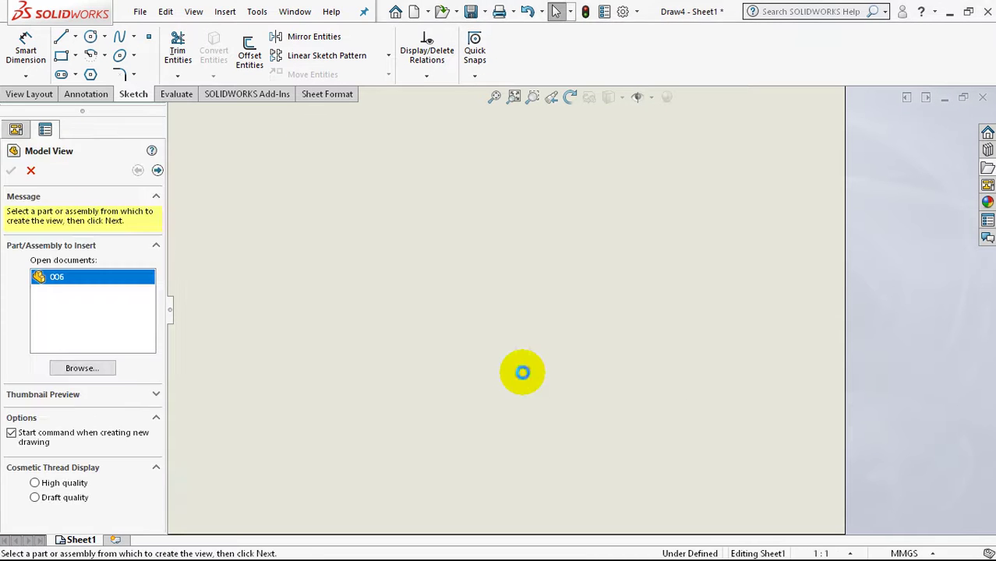
Apply Sheet1's properties for first-angle projection and launch the Model View command.
left_click(31, 171)
right_click(49, 199)
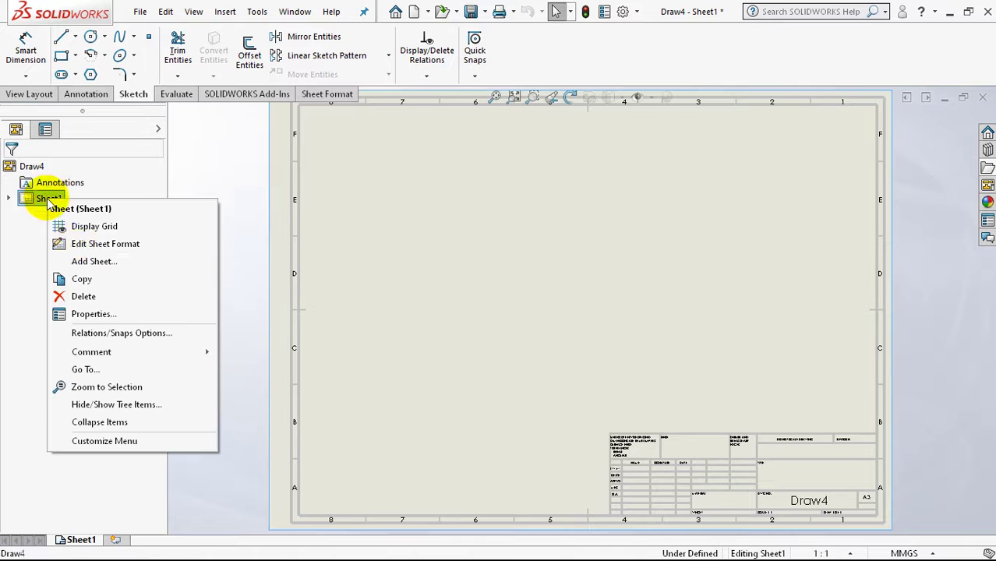
left_click(102, 313)
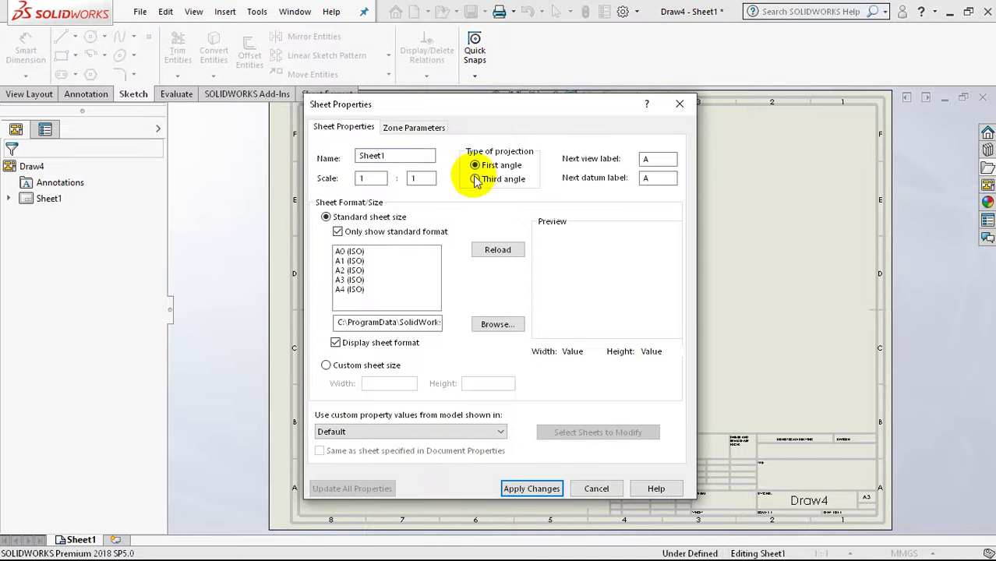
left_click(520, 488)
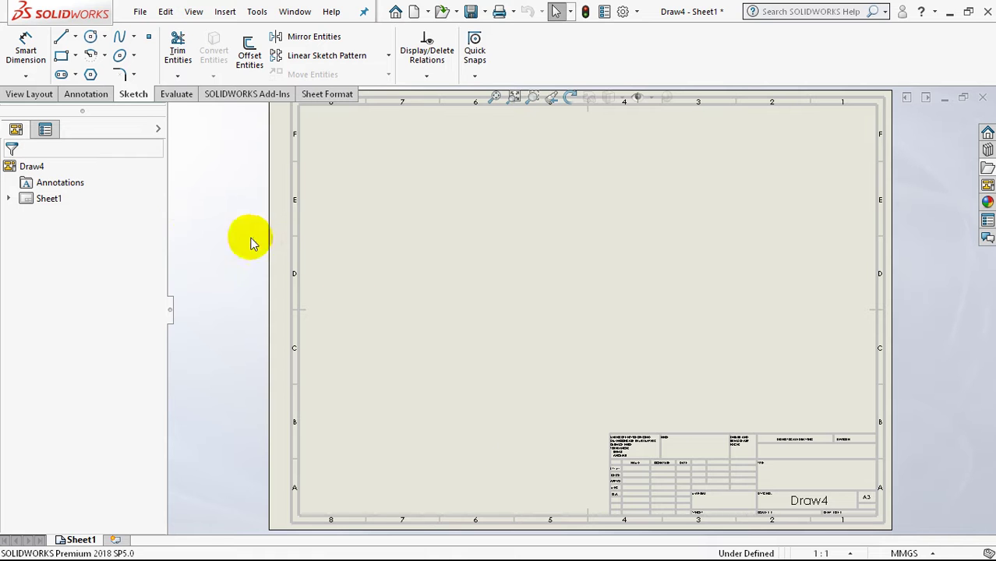
left_click(39, 98)
left_click(60, 52)
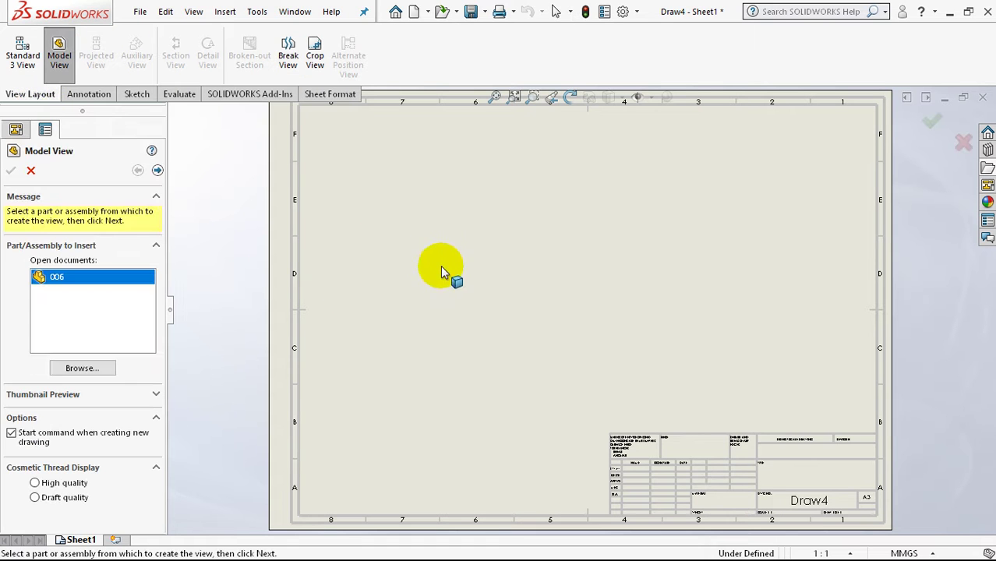
Open part 006 and place its front view at the sheet's upper left.
left_click(137, 356)
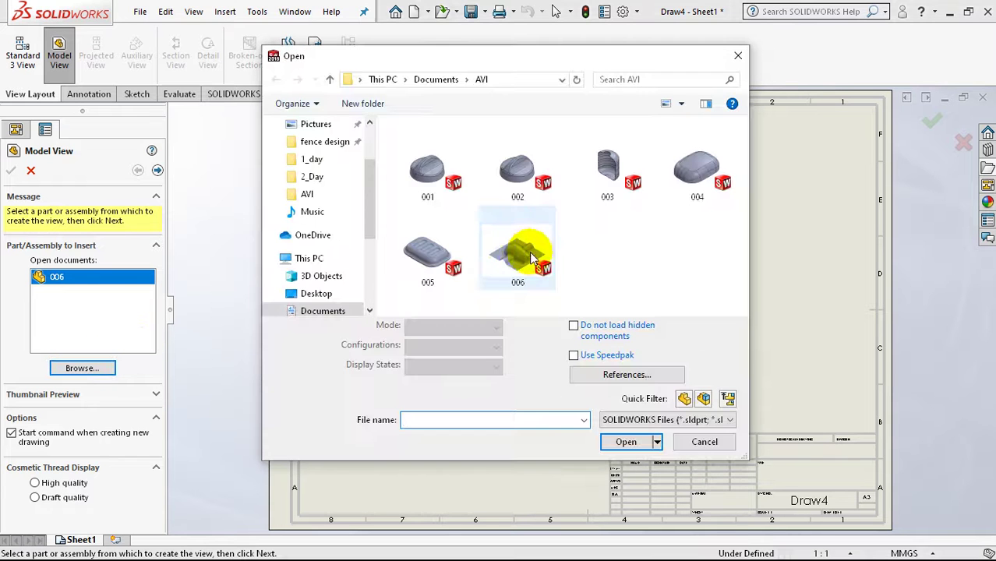
left_click(521, 250)
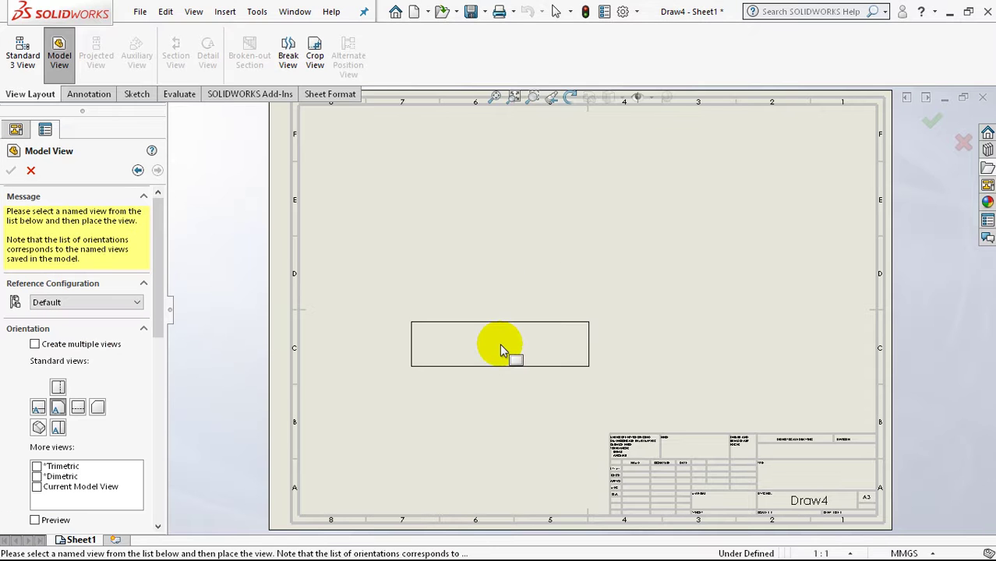
left_click(476, 212)
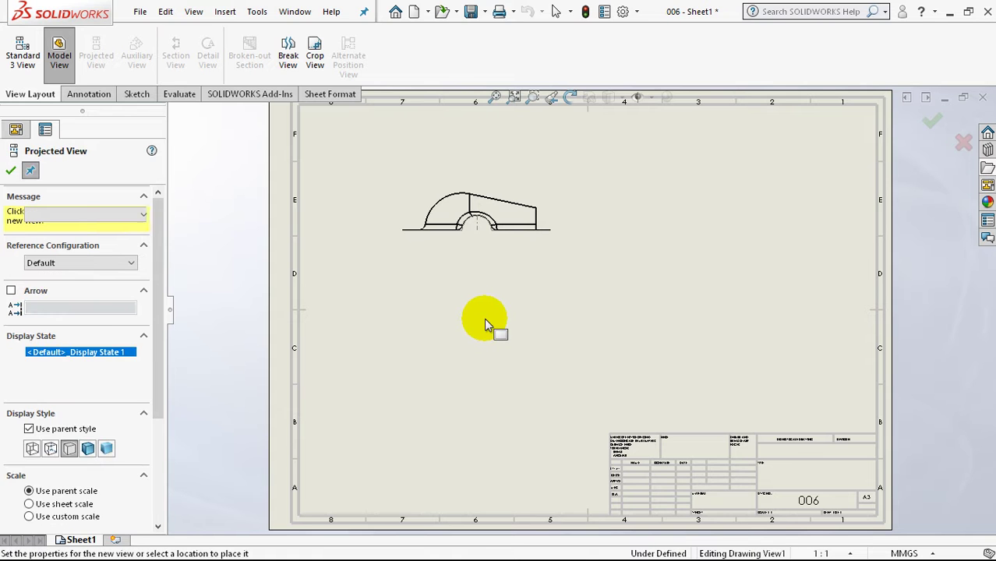
Place projected top, right and two isometric views around the front view.
left_click(483, 339)
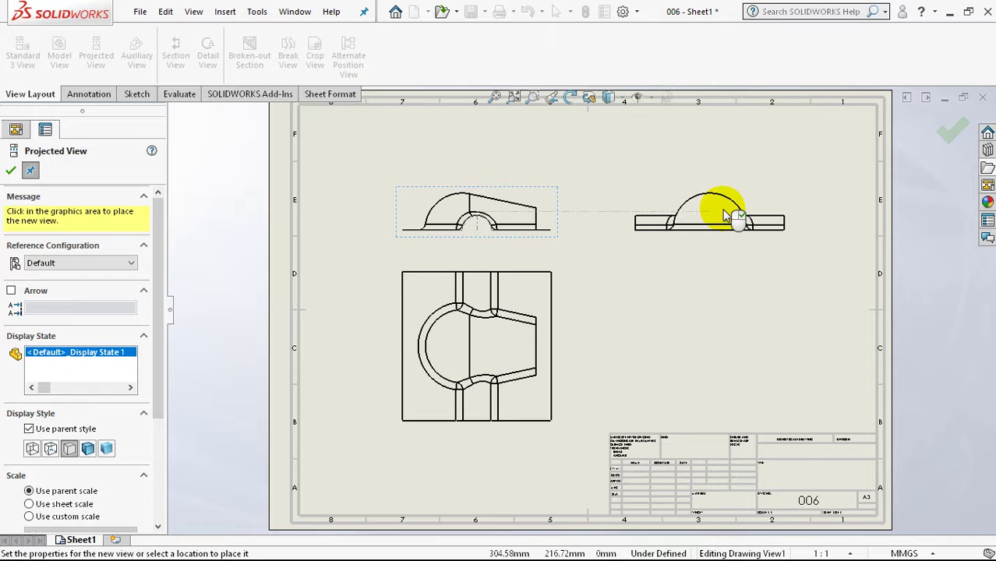
left_click(705, 219)
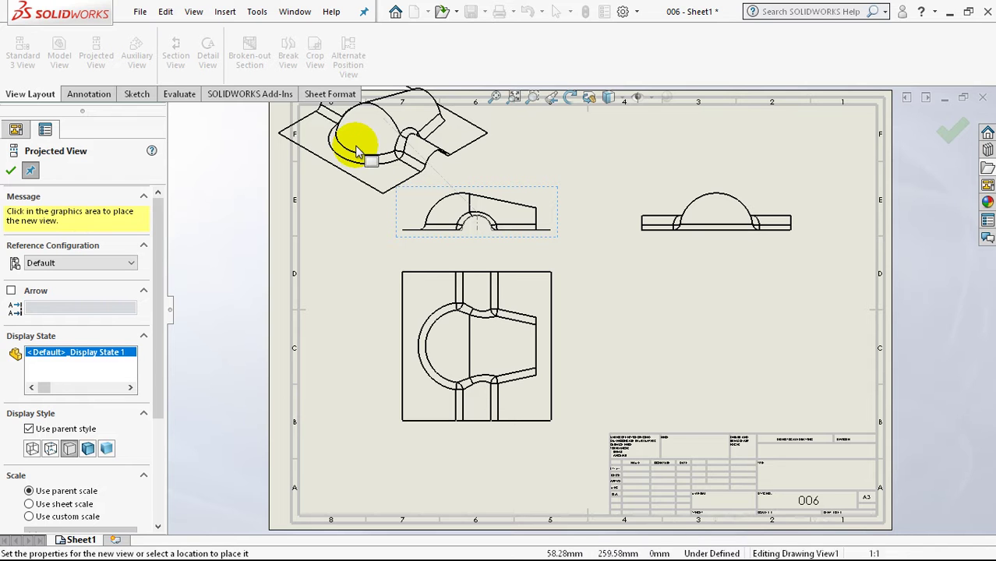
left_click(356, 150)
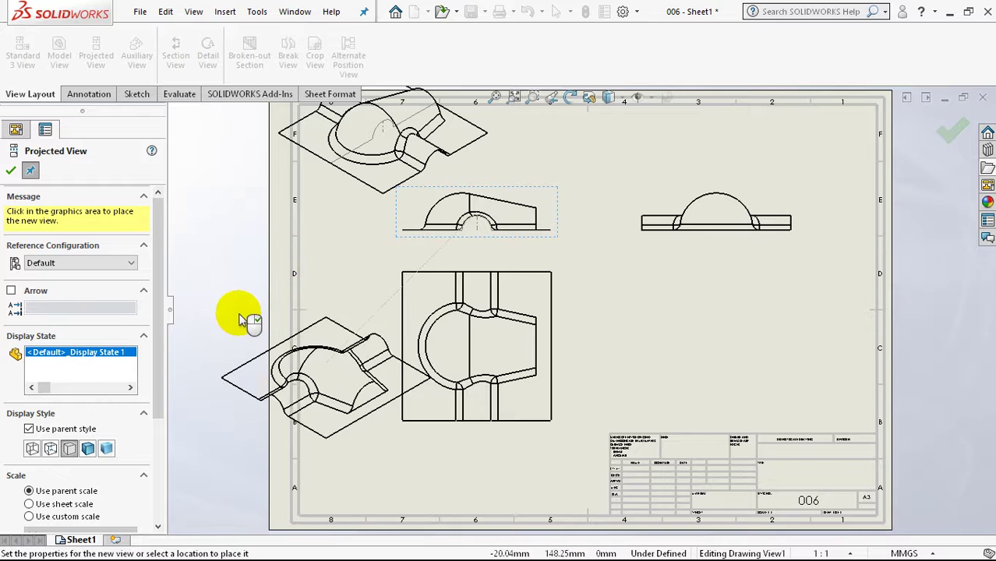
left_click(222, 336)
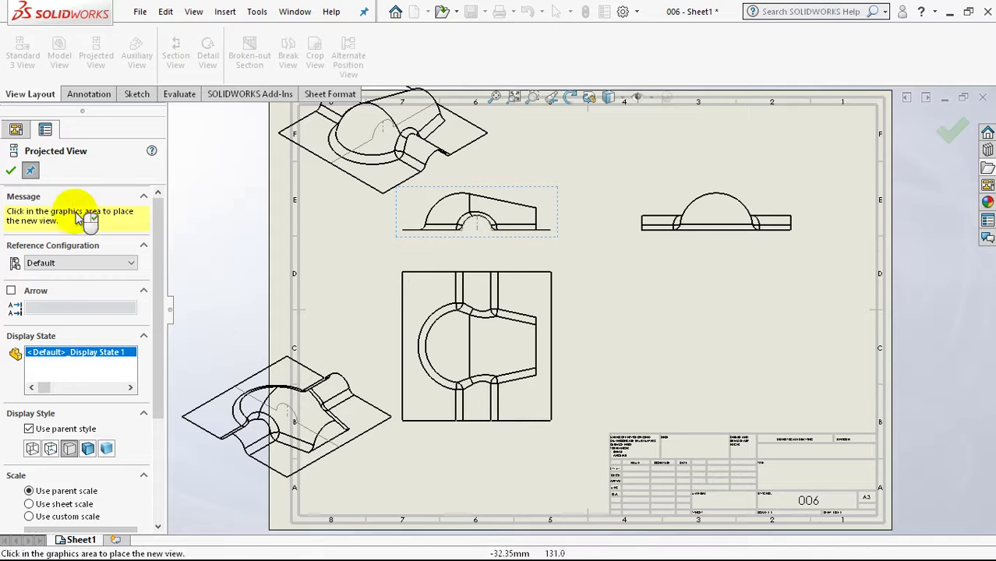
left_click(10, 171)
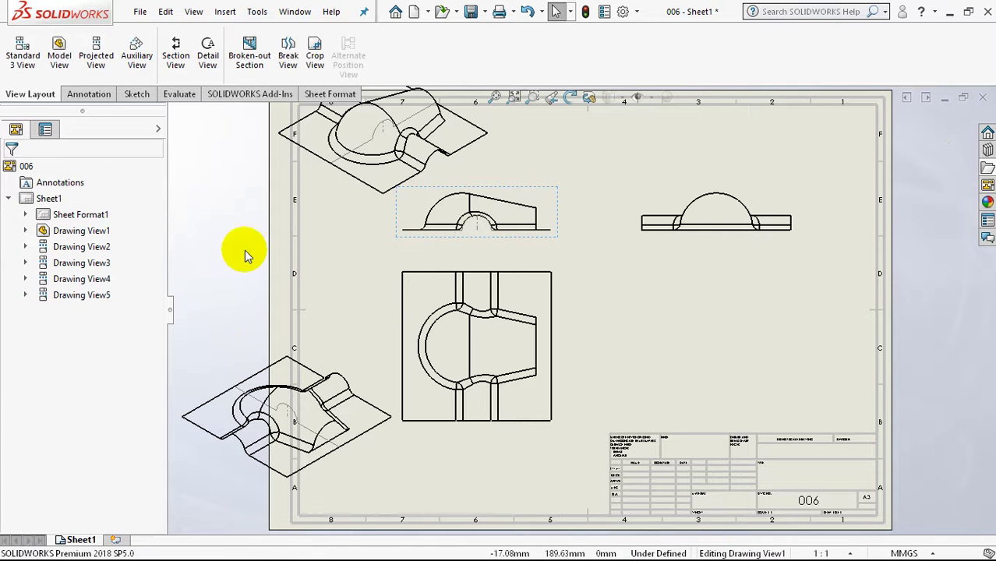
Delete the upper-left isometric view, Drawing View4.
left_click(353, 200)
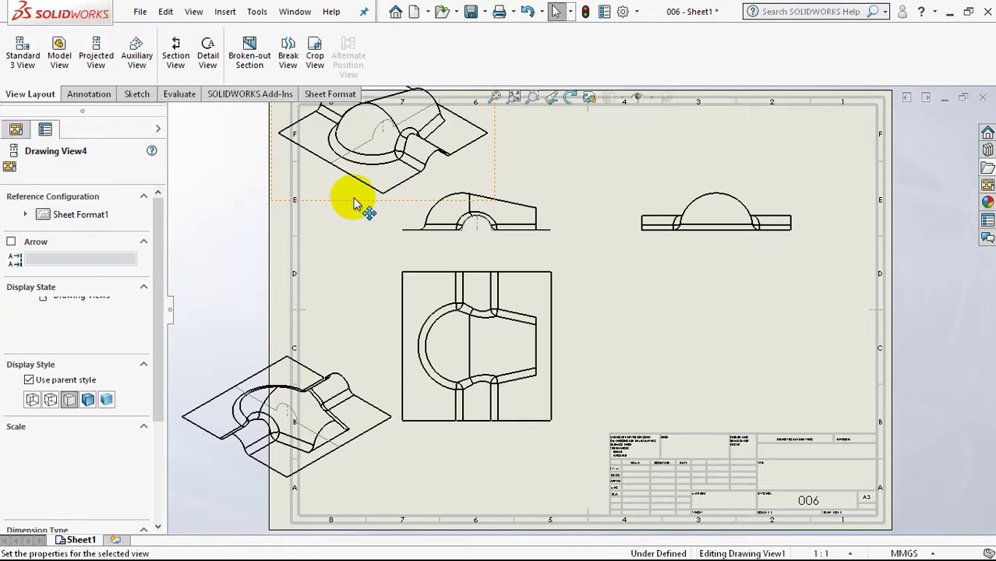
right_click(354, 200)
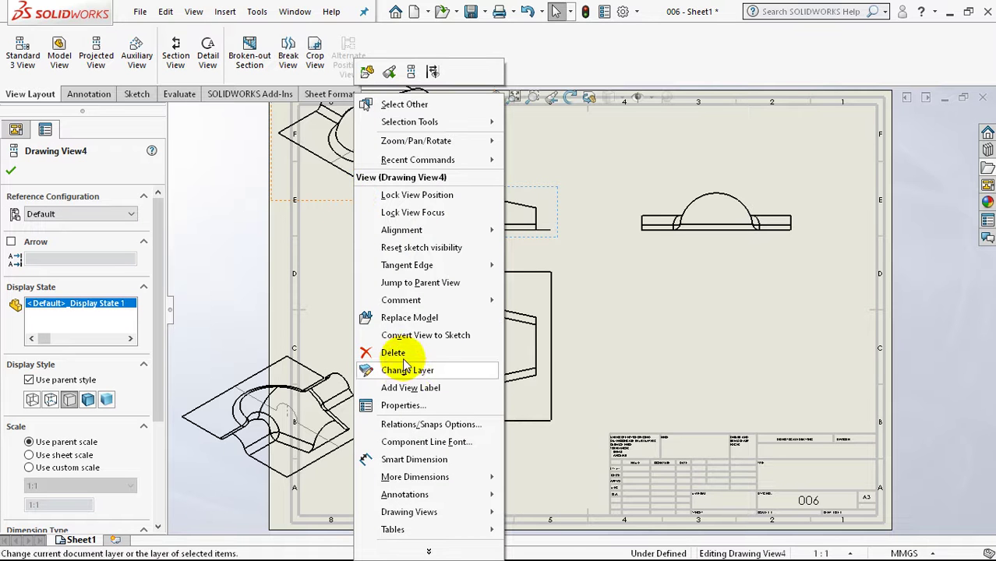
left_click(393, 353)
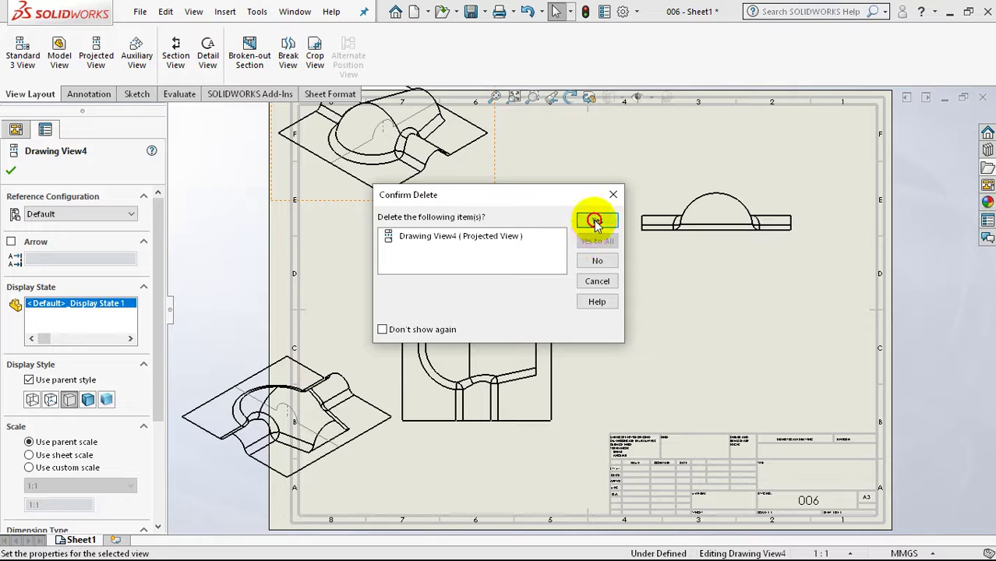
left_click(595, 221)
Shade the remaining isometric view, Drawing View5, and move it to the sheet's lower right.
left_click(361, 370)
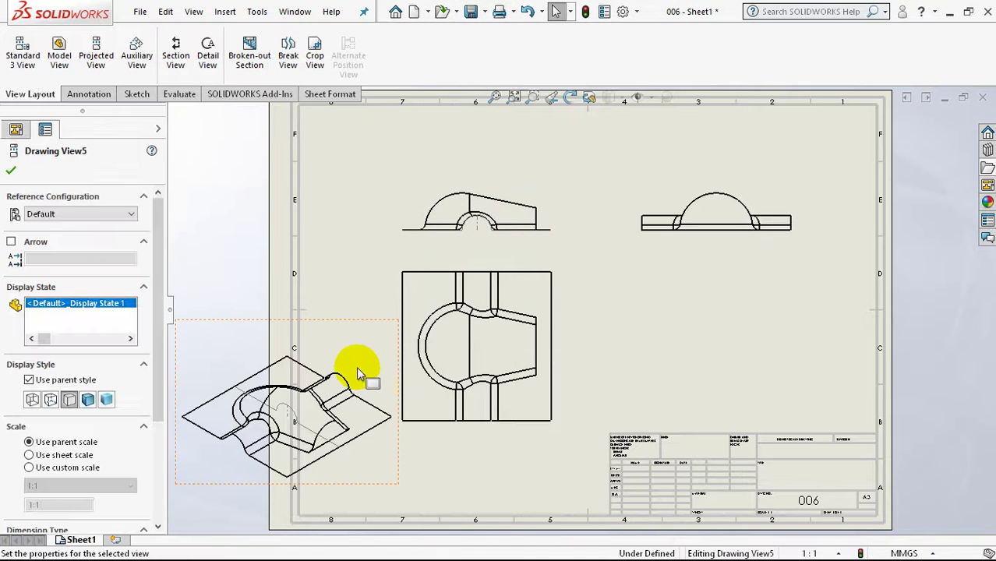
left_click(87, 398)
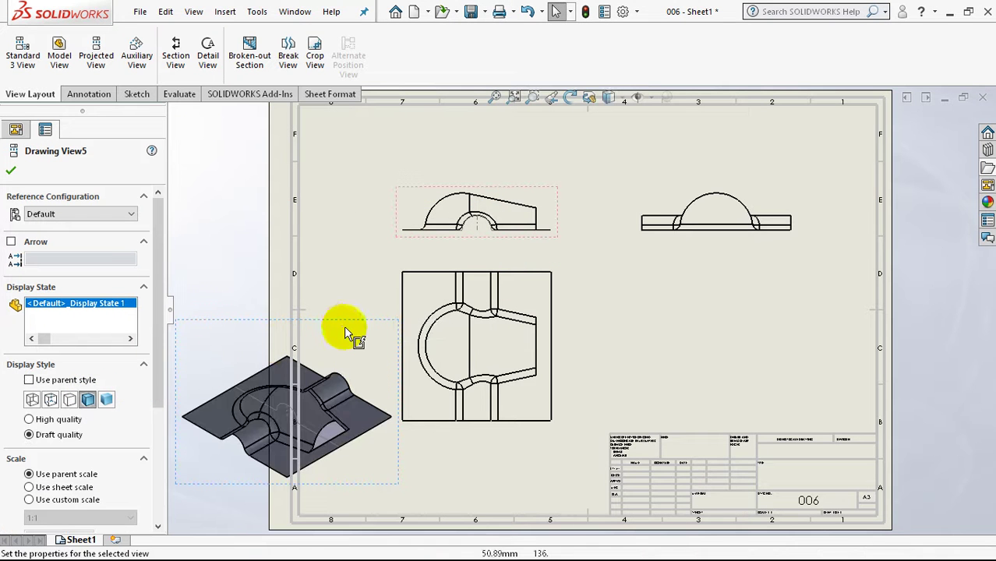
mouse_move(355, 318)
left_mouse_down()
mouse_move(644, 289)
mouse_move(777, 243)
left_mouse_up()
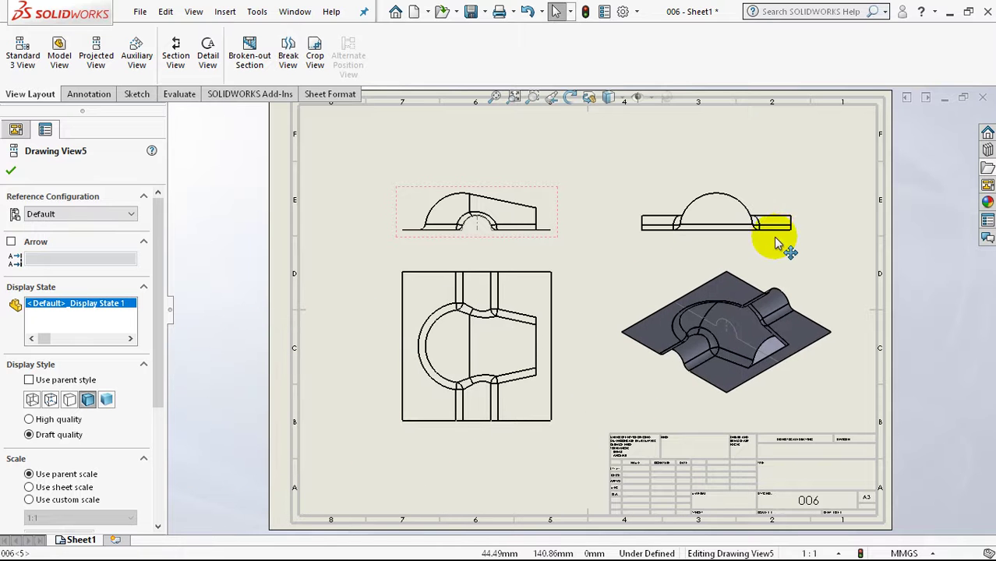
left_click(660, 261)
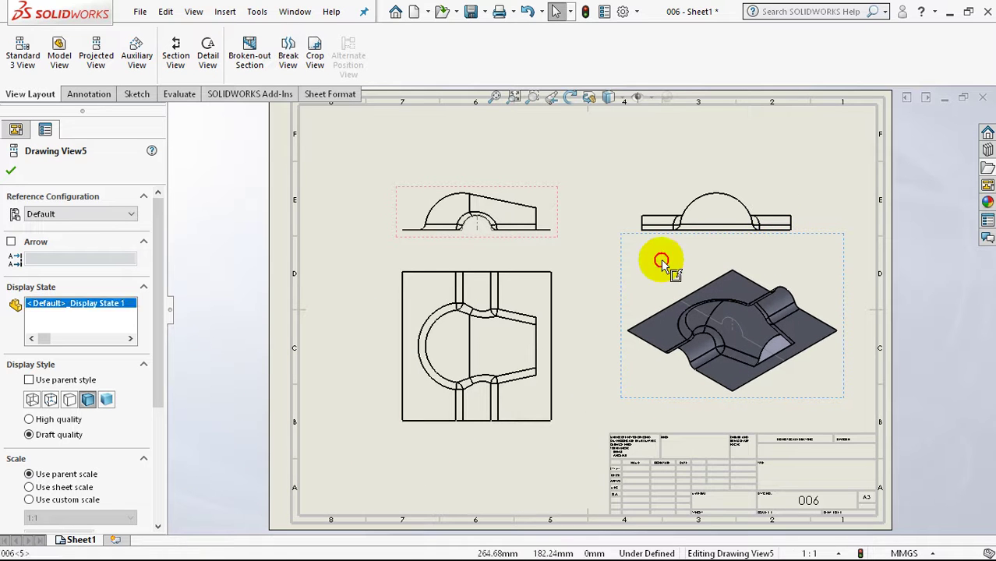
scroll(569, 323, "down", 2)
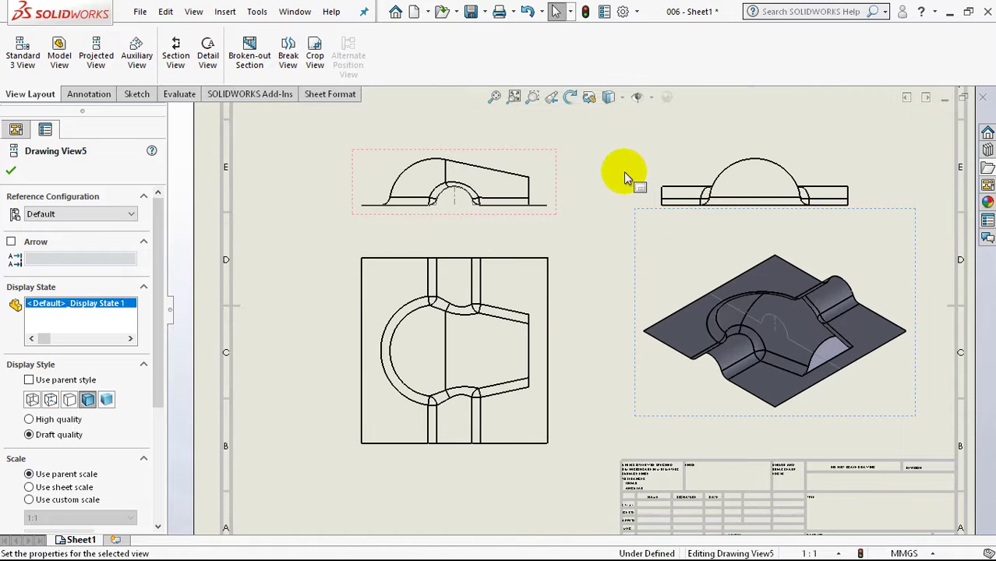
left_click(580, 183)
scroll(577, 185, "down", 2)
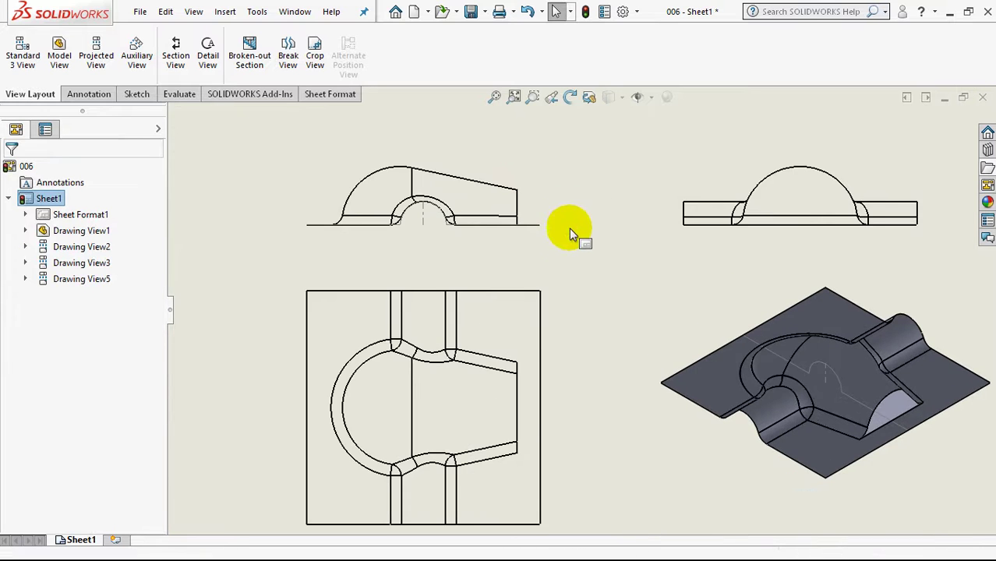
scroll(570, 249, "up", 2)
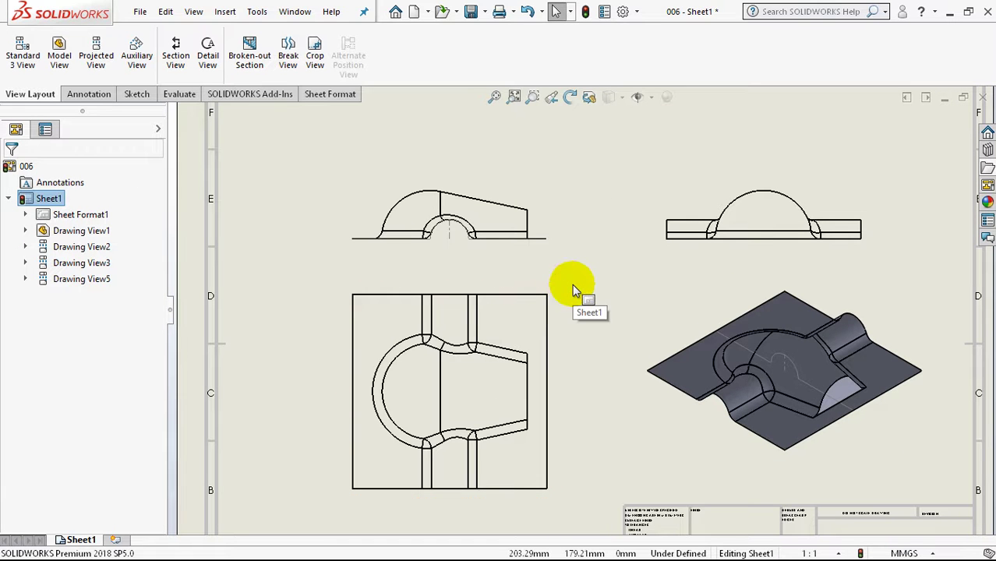
scroll(556, 356, "down", 2)
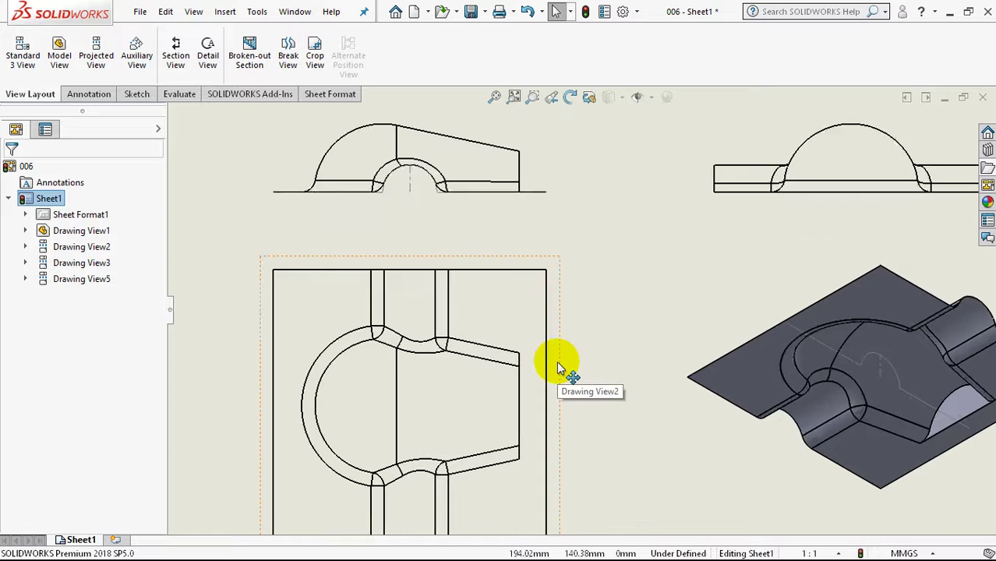
scroll(556, 361, "up", 3)
scroll(581, 421, "down", 1)
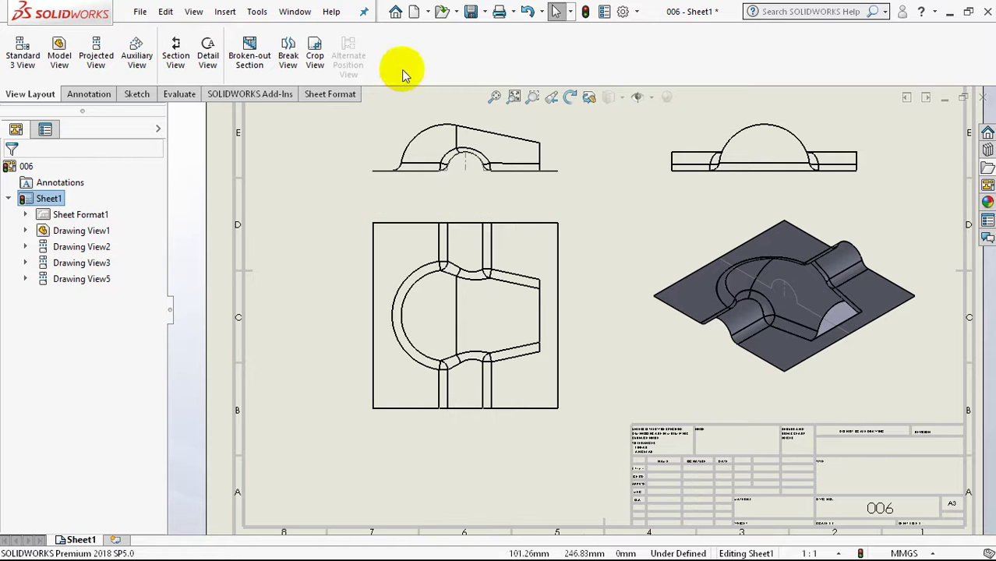
Draw a horizontal centerline between the square view's top and bottom edges, extended past both sides.
left_click(88, 93)
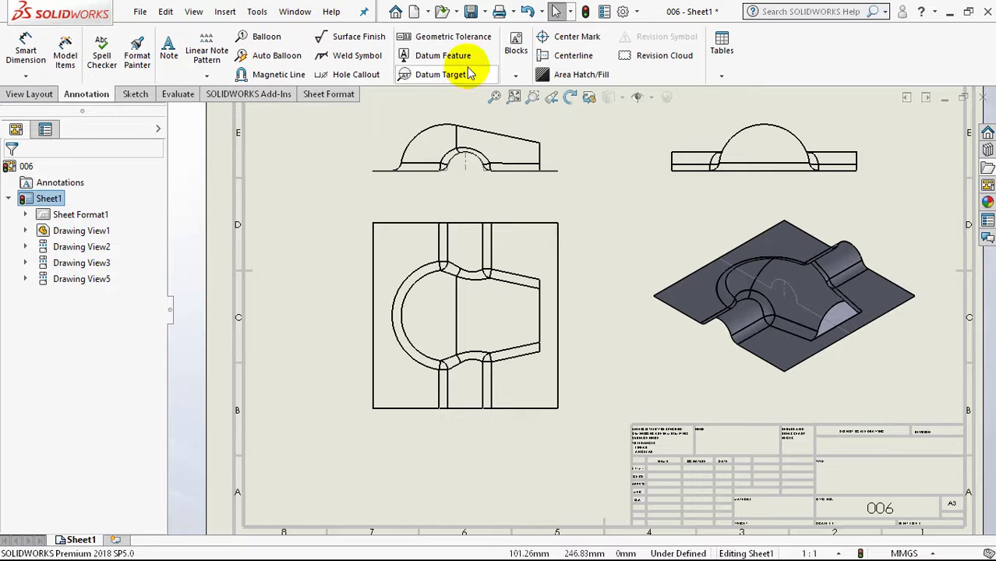
left_click(561, 58)
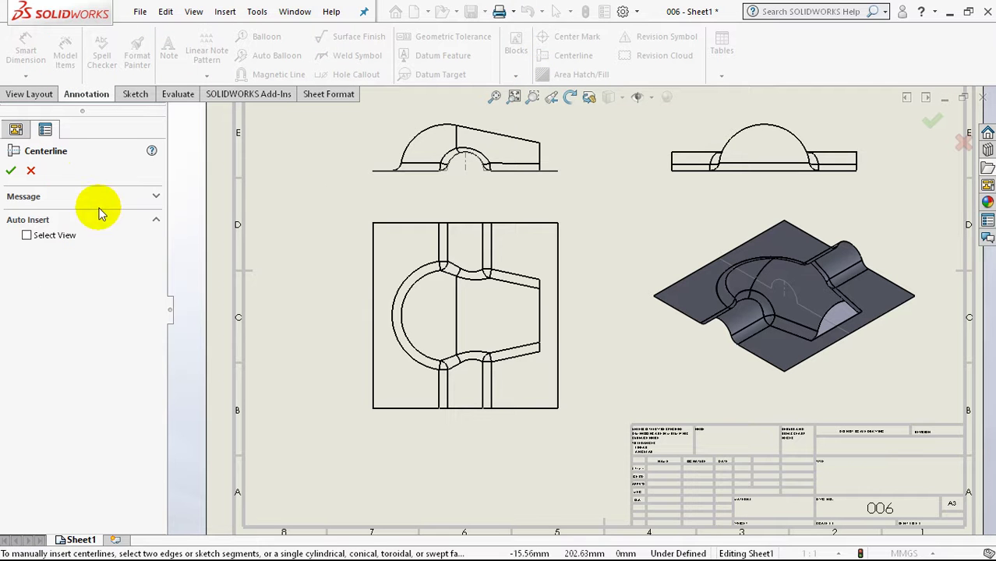
left_click(395, 224)
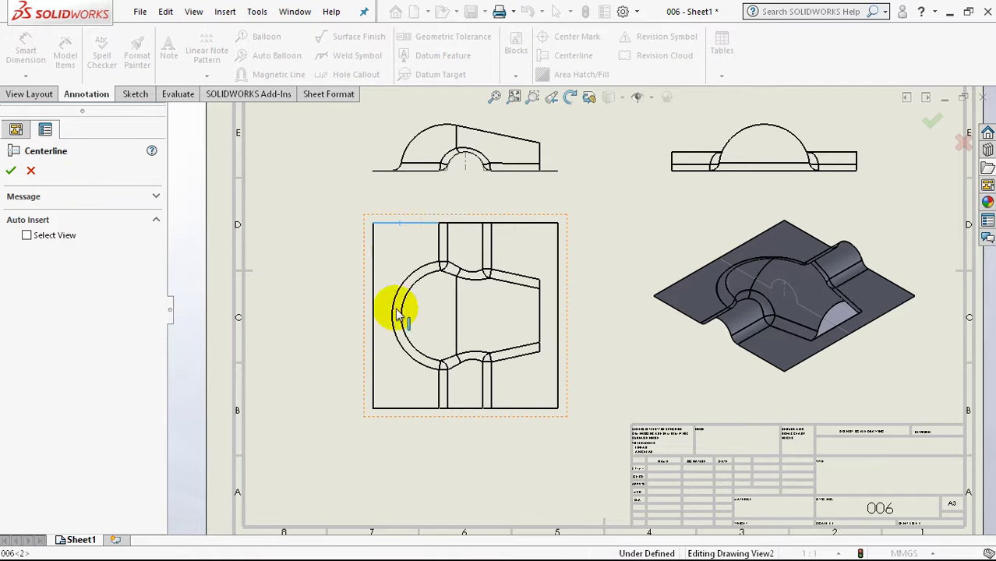
left_click(404, 410)
left_click(435, 315)
left_click_drag(457, 316, 571, 316)
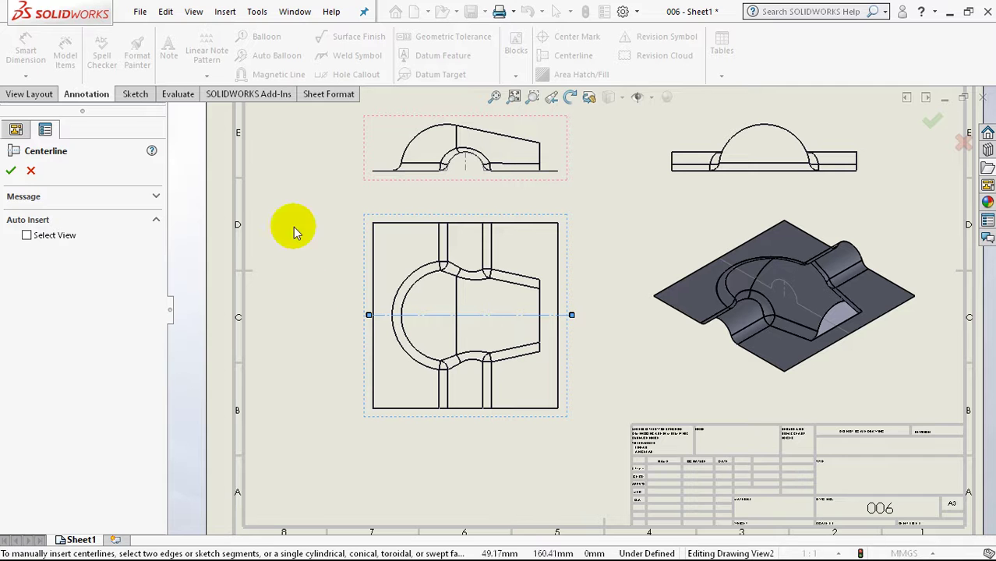
left_click(11, 170)
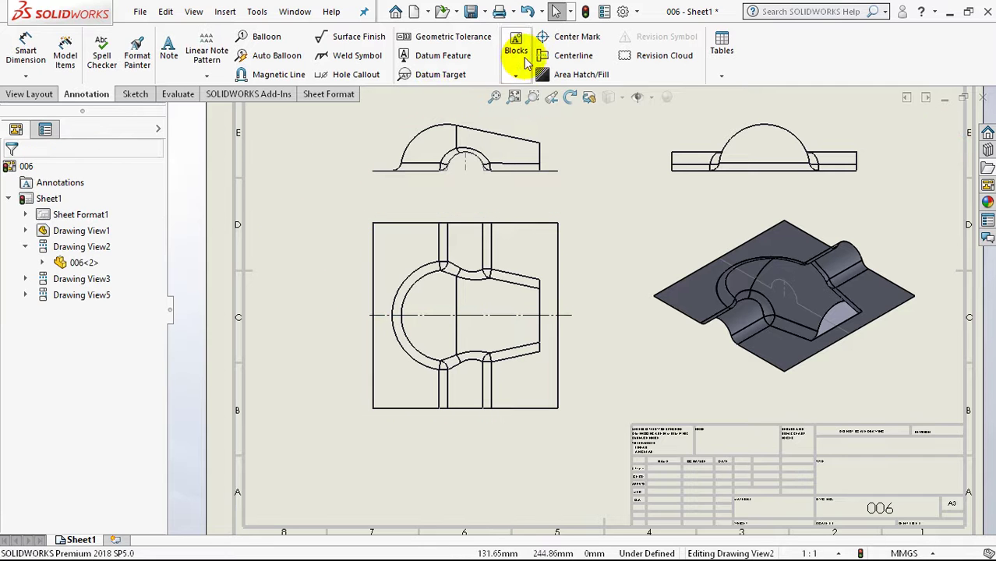
Add center marks to the arc in the square view and the small upper-left arc.
left_click(544, 37)
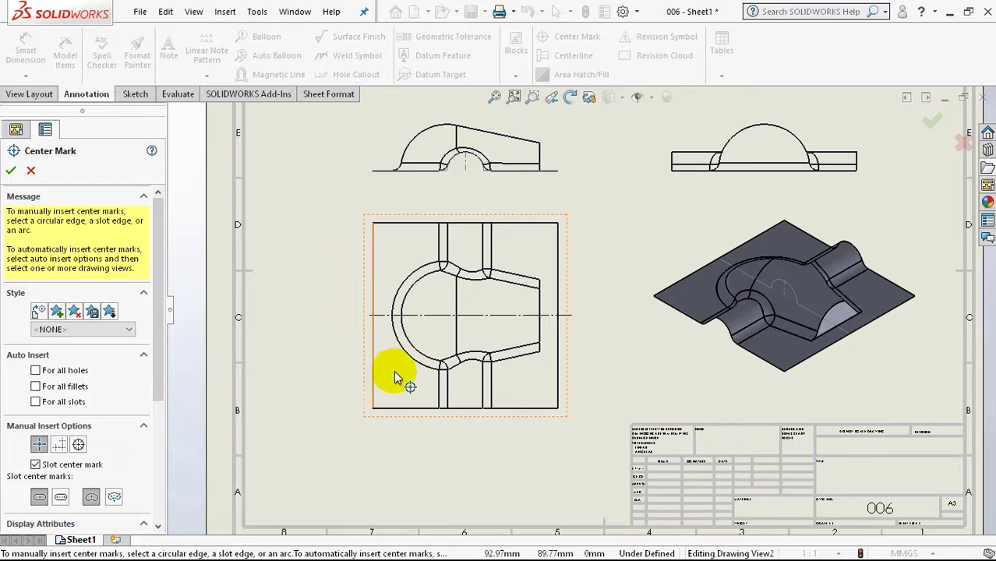
left_click(392, 333)
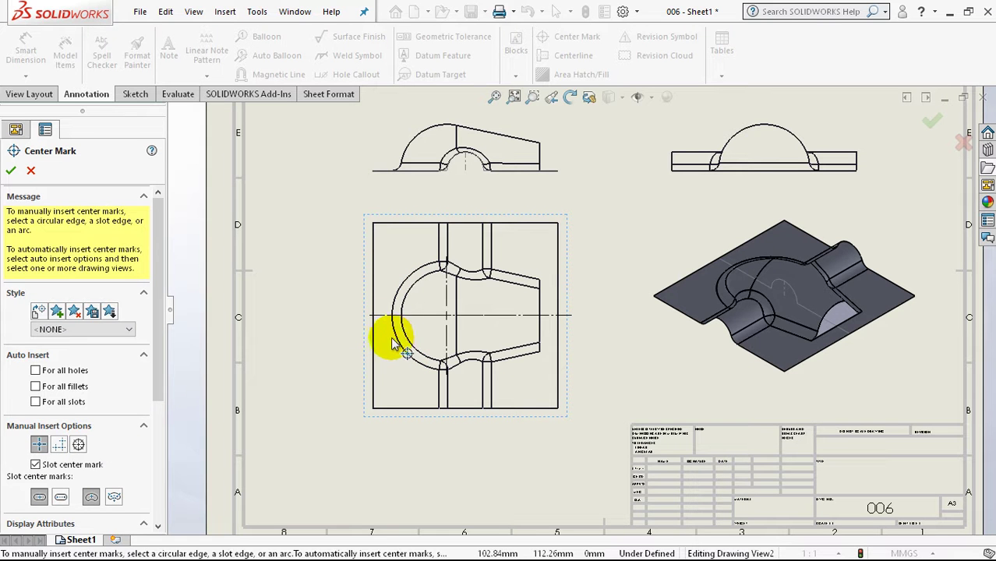
left_click(11, 170)
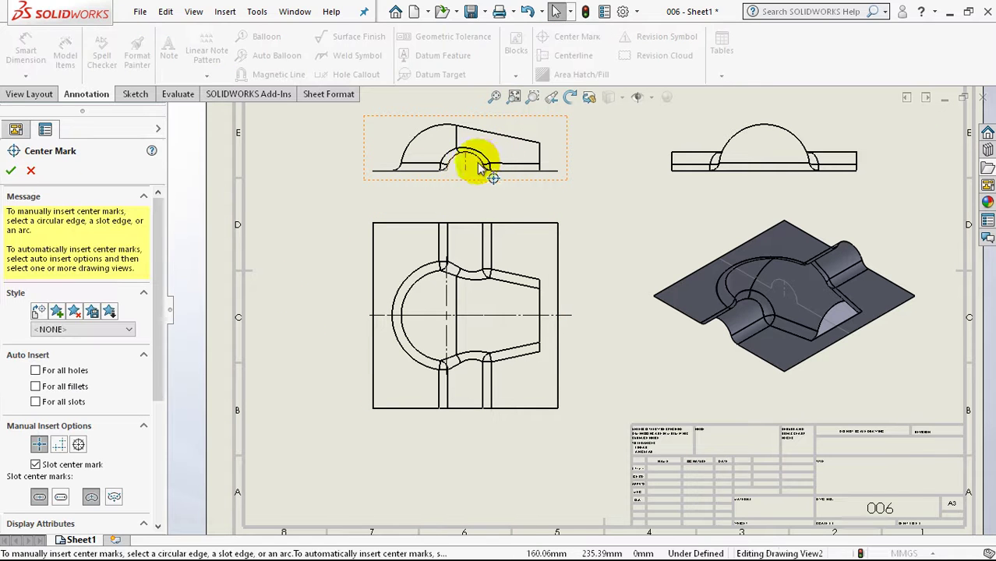
left_click(460, 181)
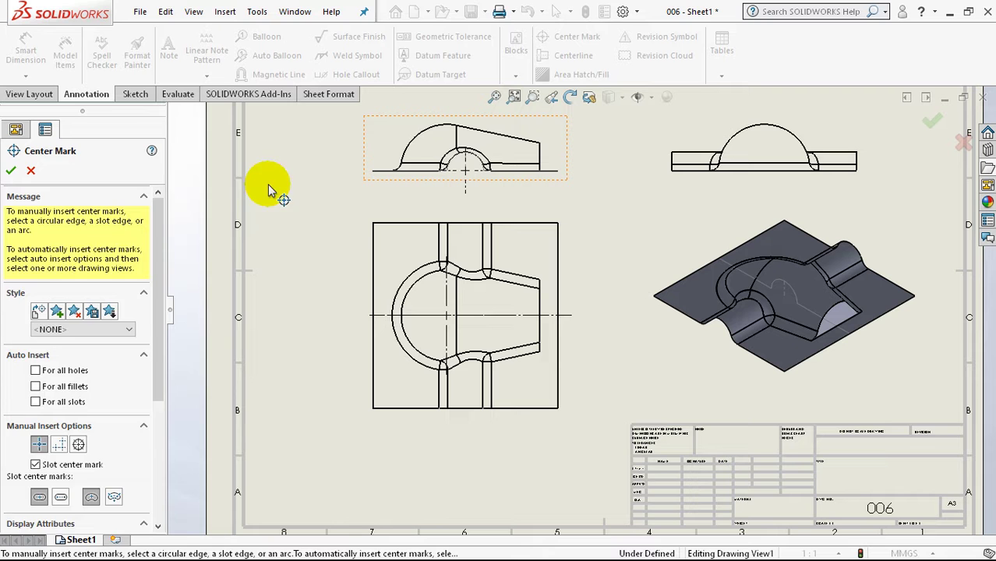
left_click(9, 173)
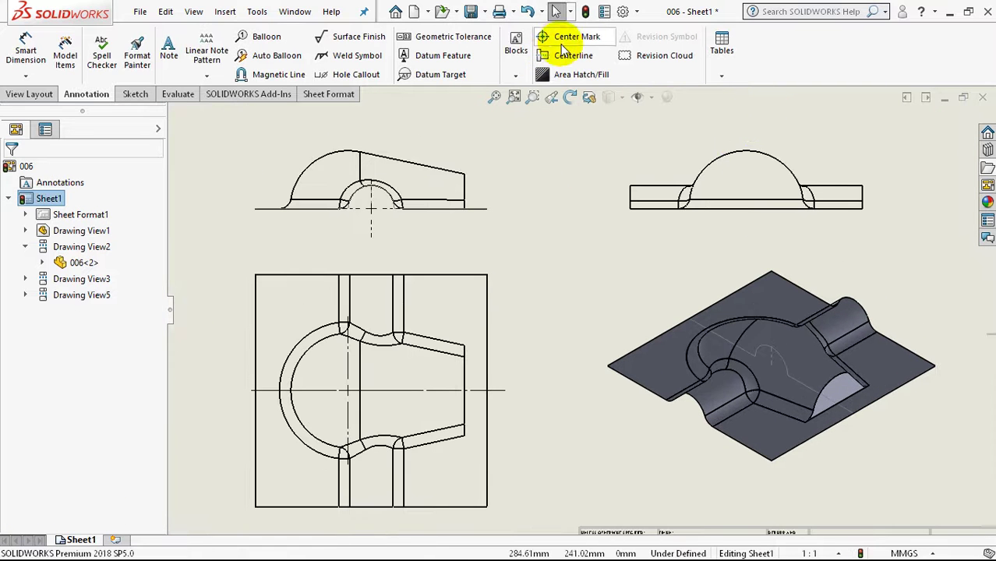
Add center marks to the dome in the upper-right view and its lower arc.
left_click(566, 39)
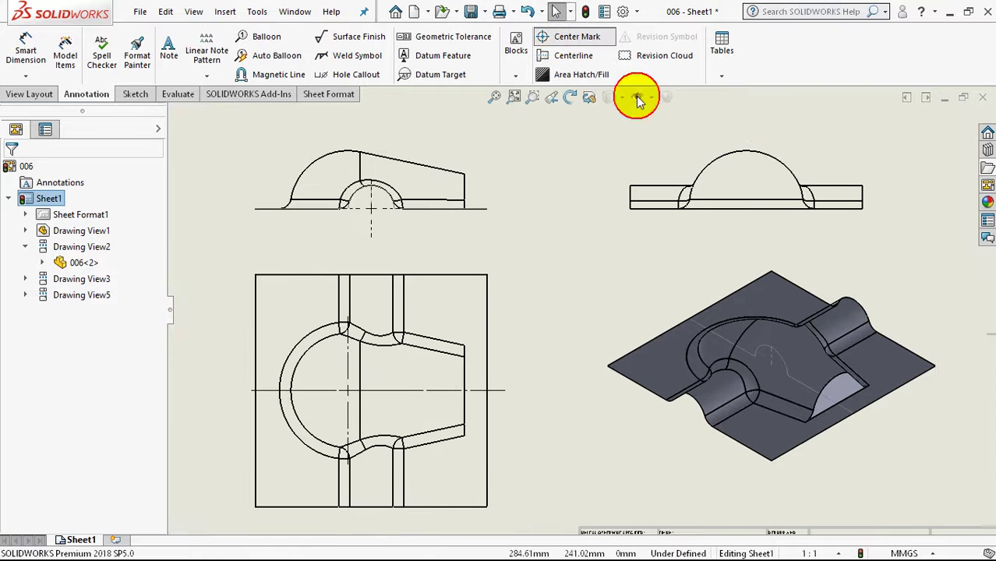
left_click(740, 158)
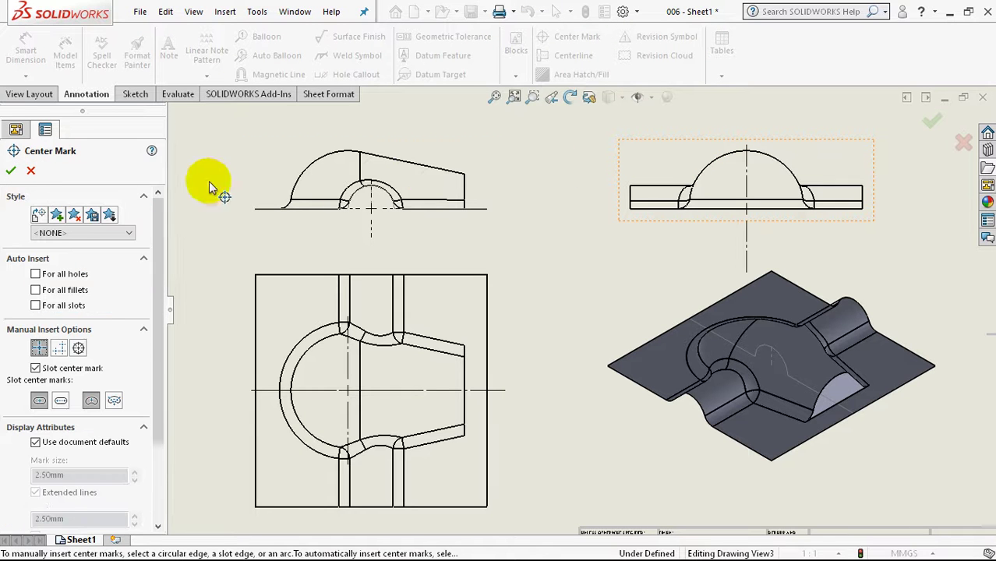
left_click(13, 171)
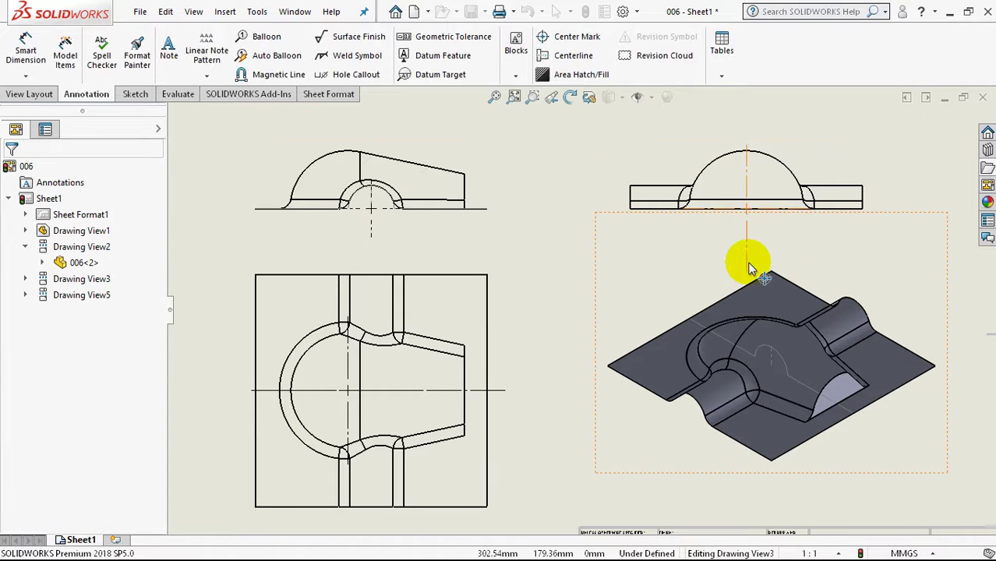
key("Return")
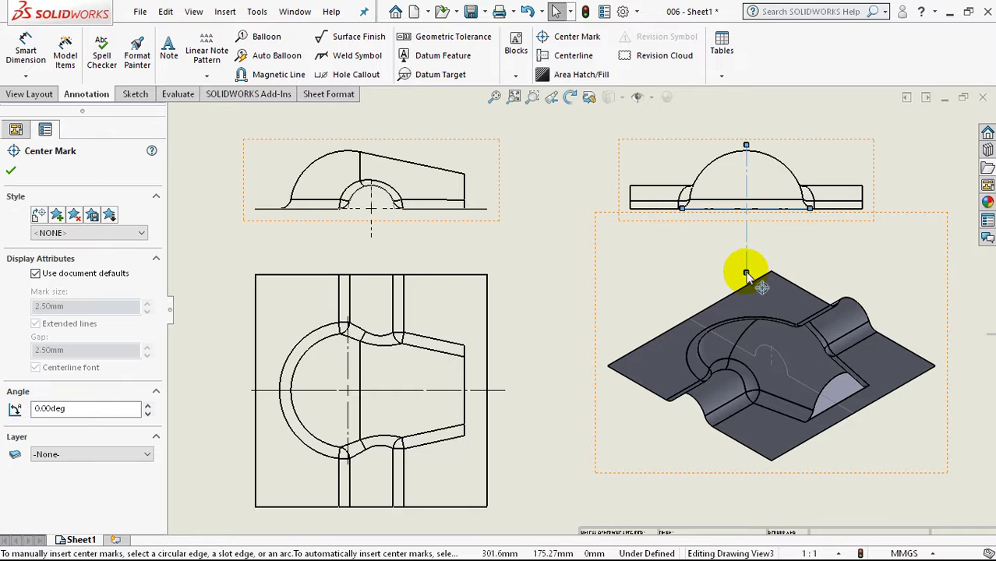
left_click(747, 252)
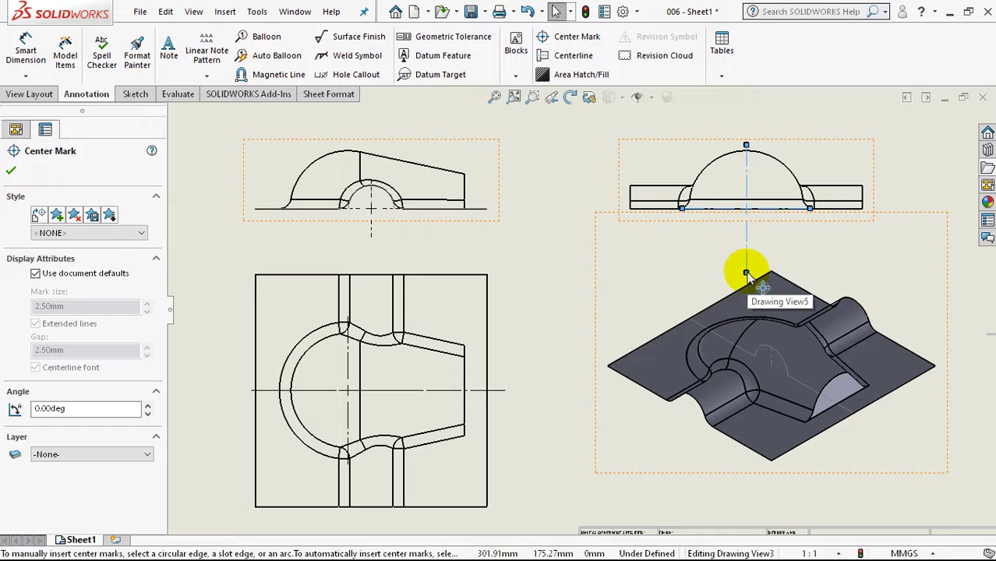
left_click(10, 170)
scroll(484, 343, "down", 1)
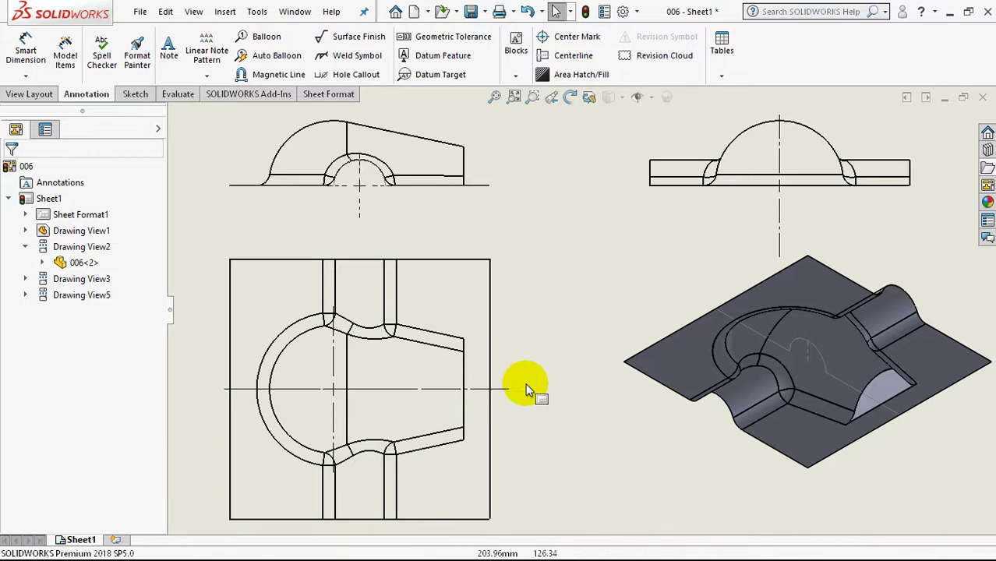
left_click(567, 59)
left_click(384, 288)
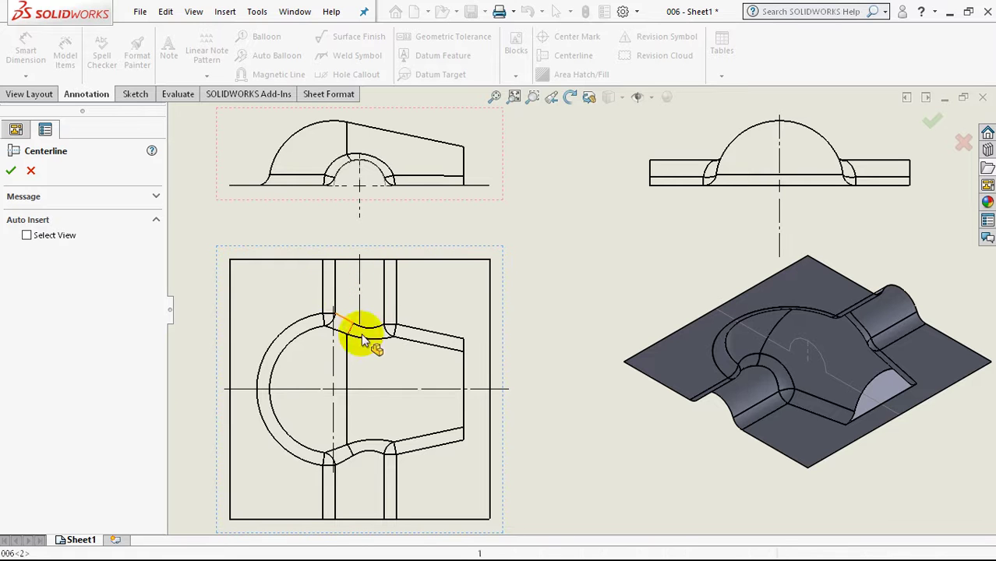
left_click(15, 173)
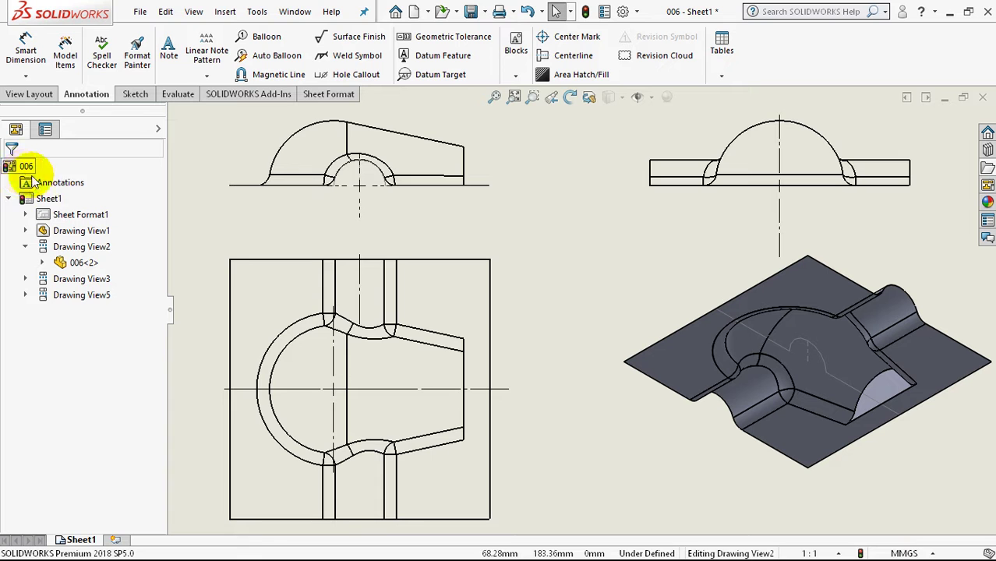
left_click(555, 70)
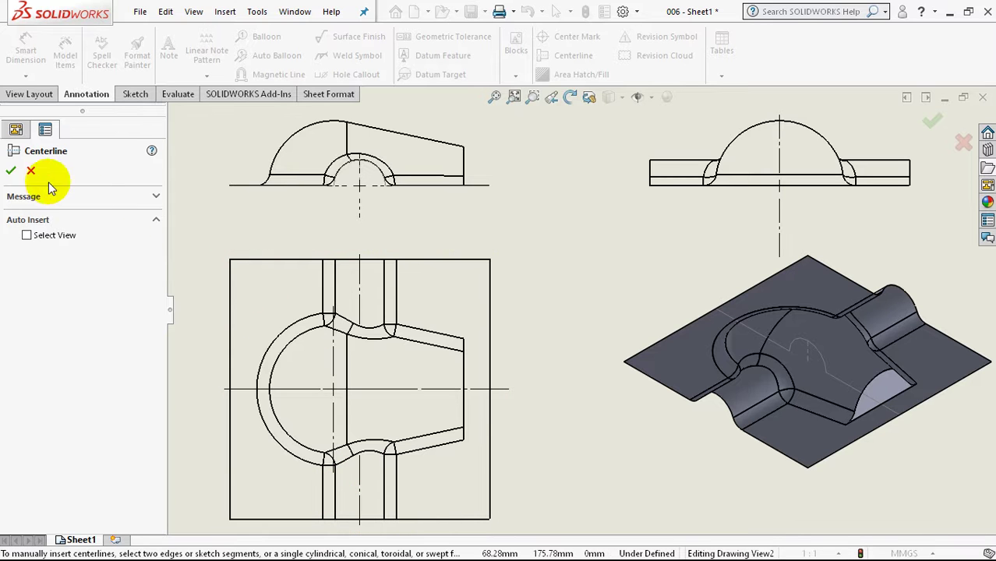
left_click(11, 170)
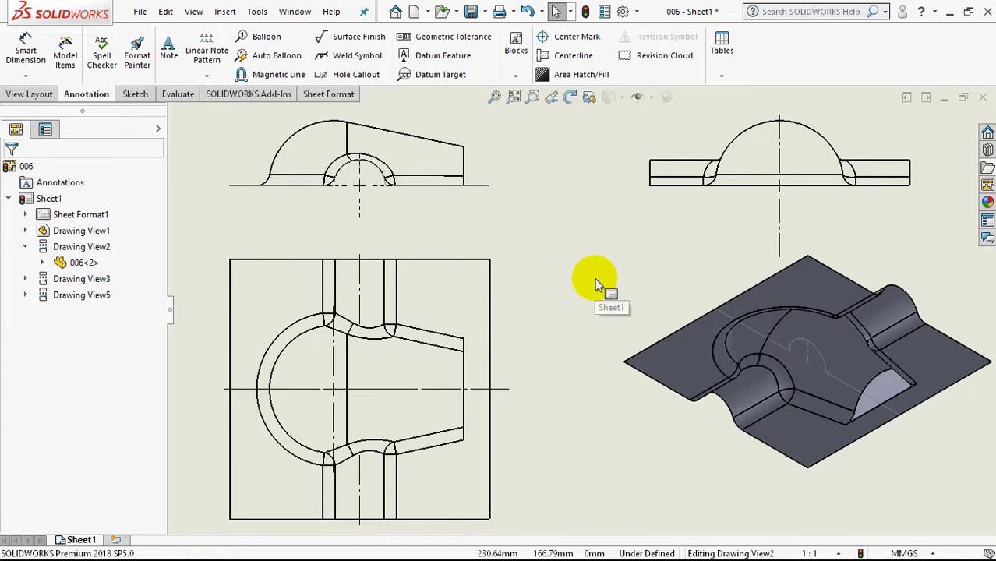
Import model items from the entire model: R25.00, 15.00, 10.00, 40.00 and two 100.00 dimensions.
key("f")
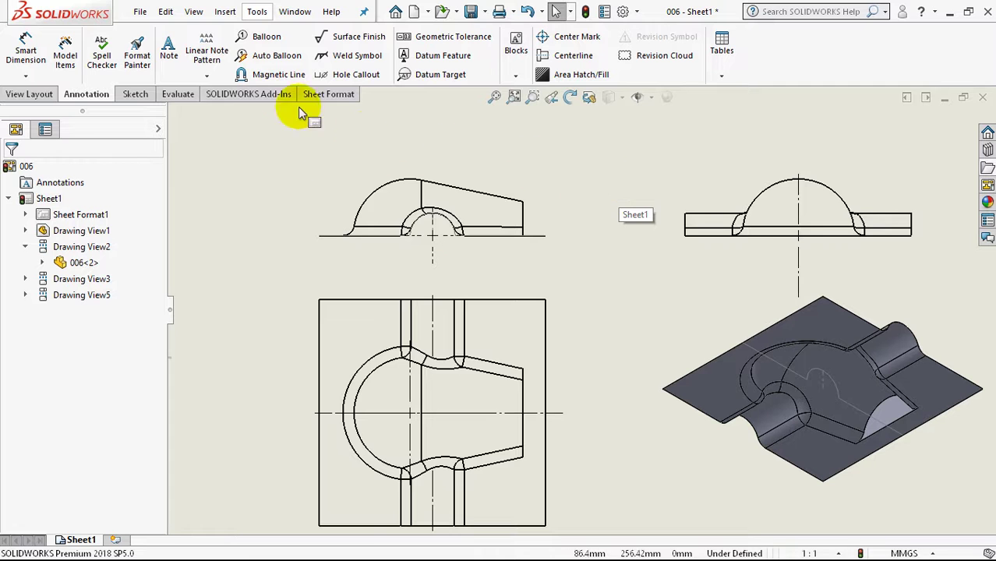
left_click(66, 58)
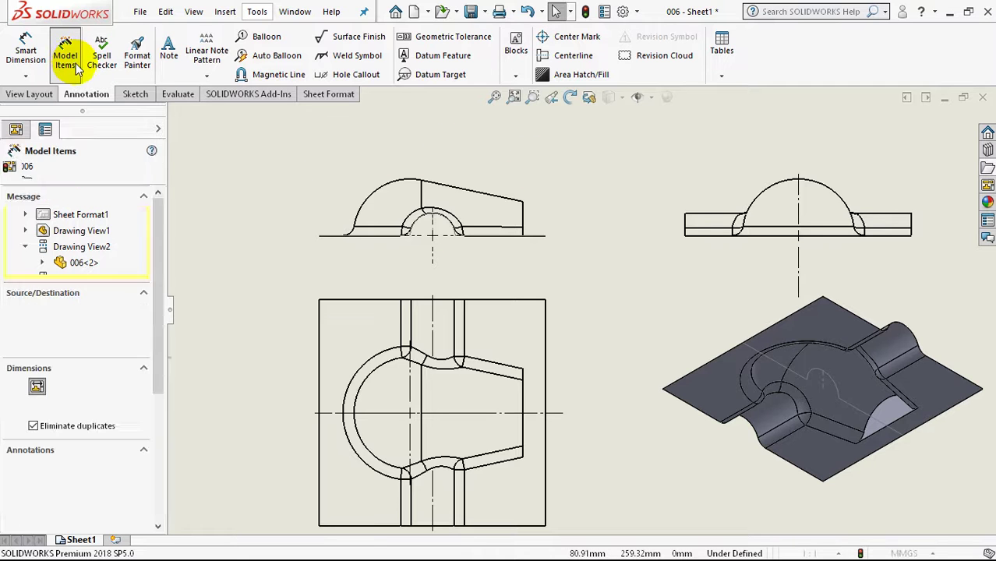
left_click(13, 170)
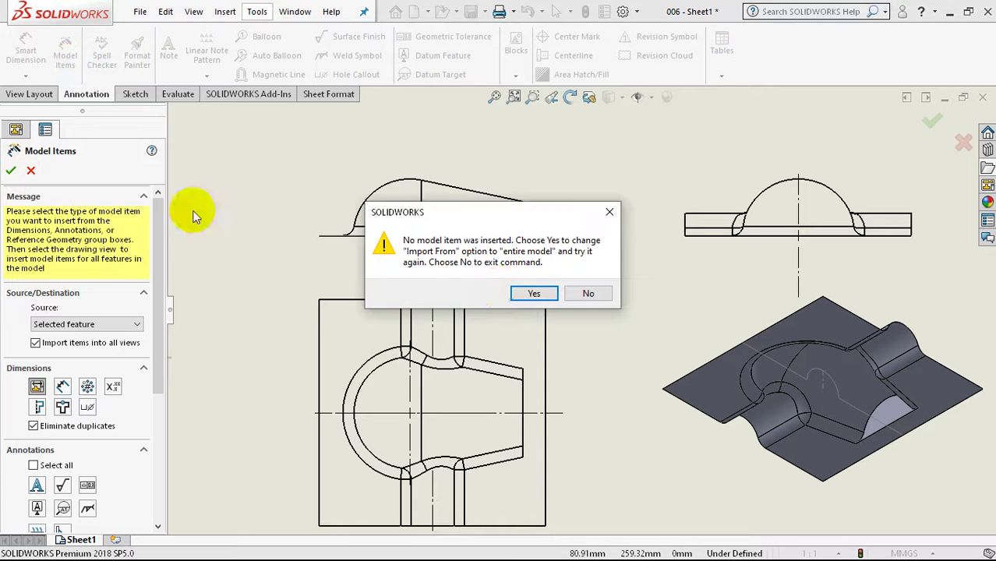
left_click(520, 296)
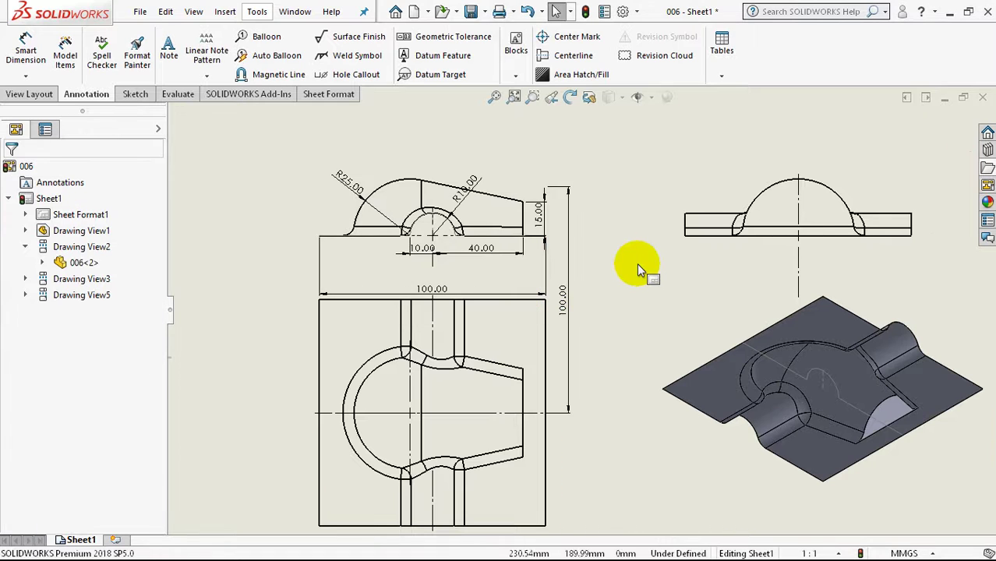
left_click(630, 242)
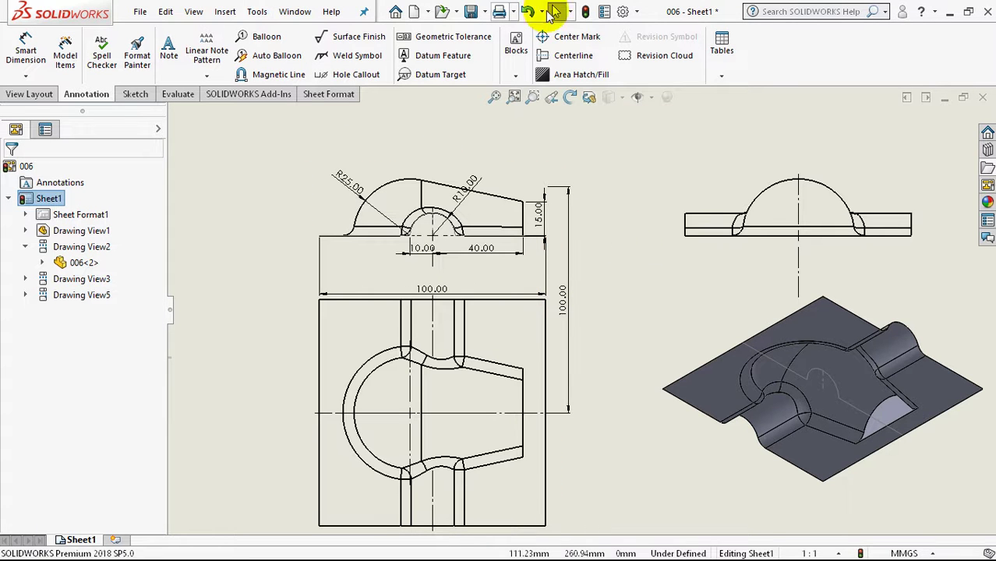
Set the document's dimension trailing zeroes option to Remove.
left_click(624, 11)
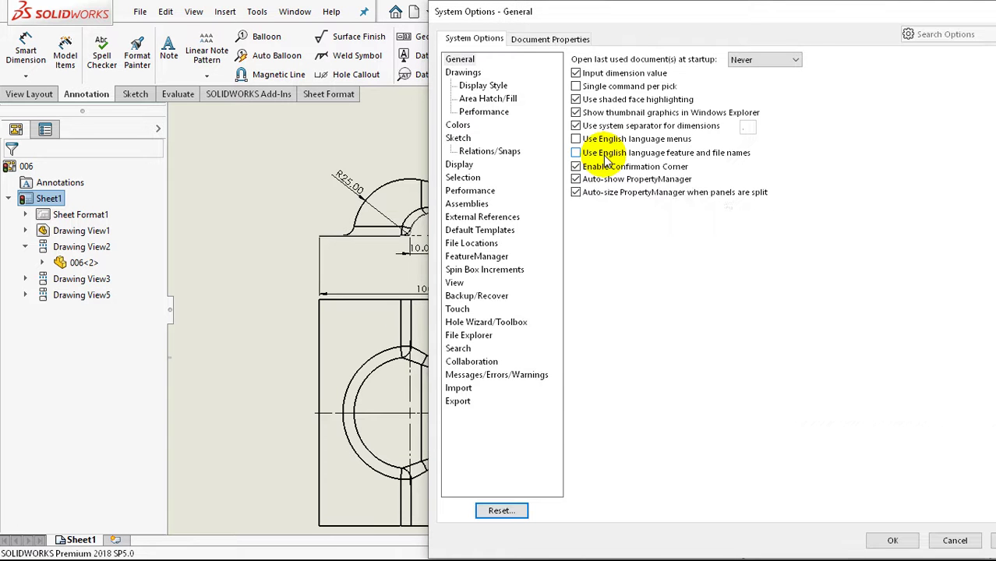
left_click(549, 38)
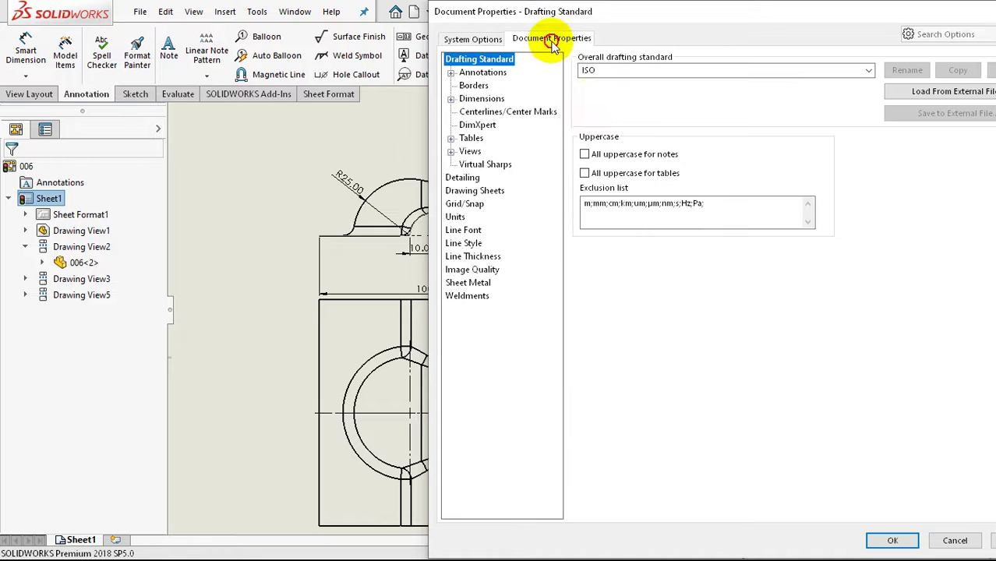
left_click(481, 100)
left_click(712, 456)
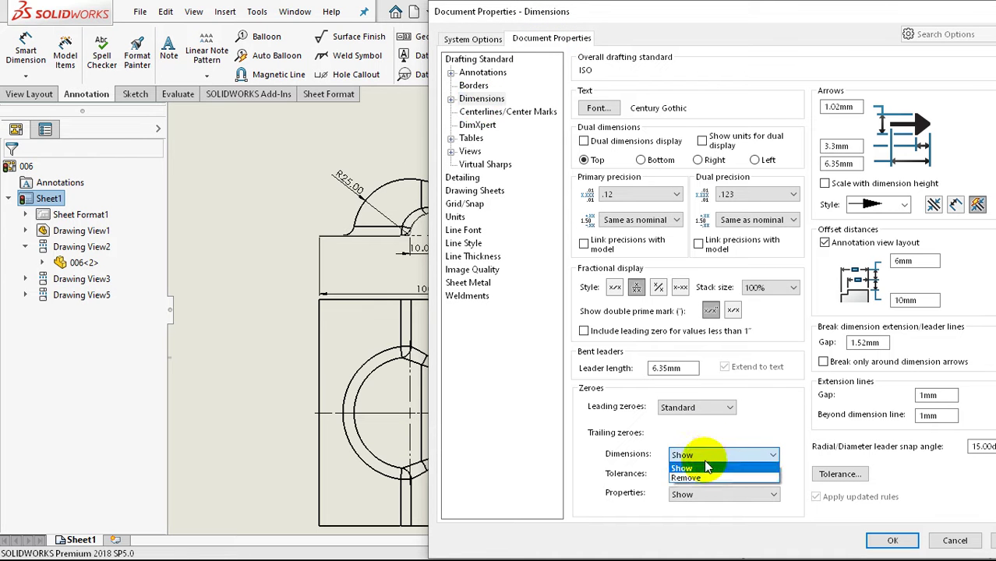
left_click(694, 477)
left_click(890, 541)
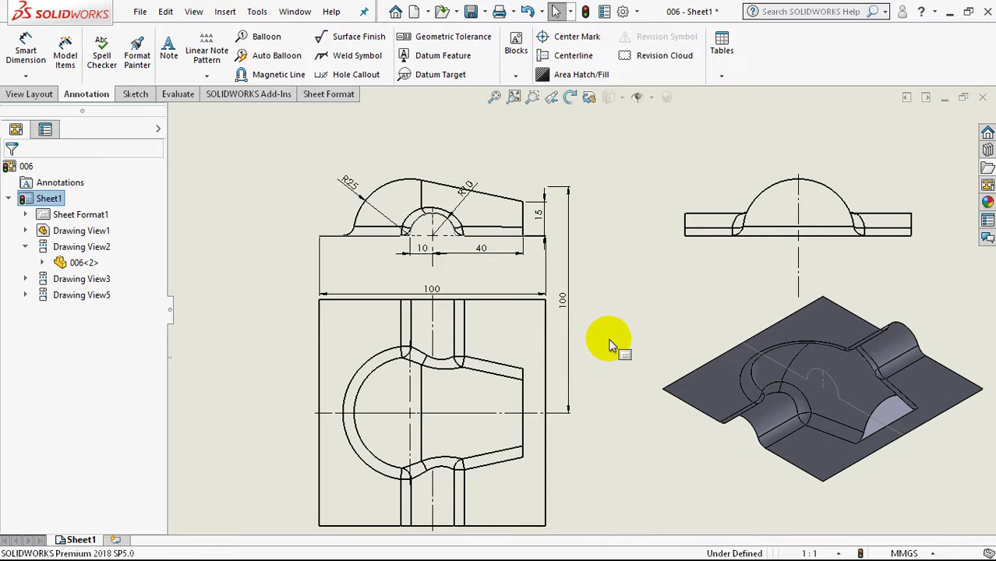
Delete the vertical 100 dimension from the front view.
left_click(570, 290)
right_click(570, 290)
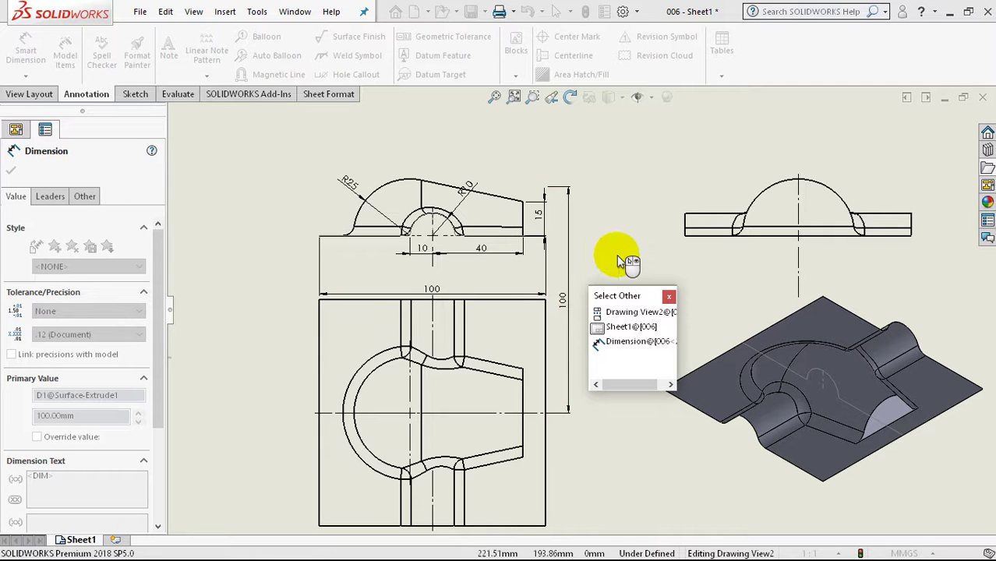
left_click(571, 263)
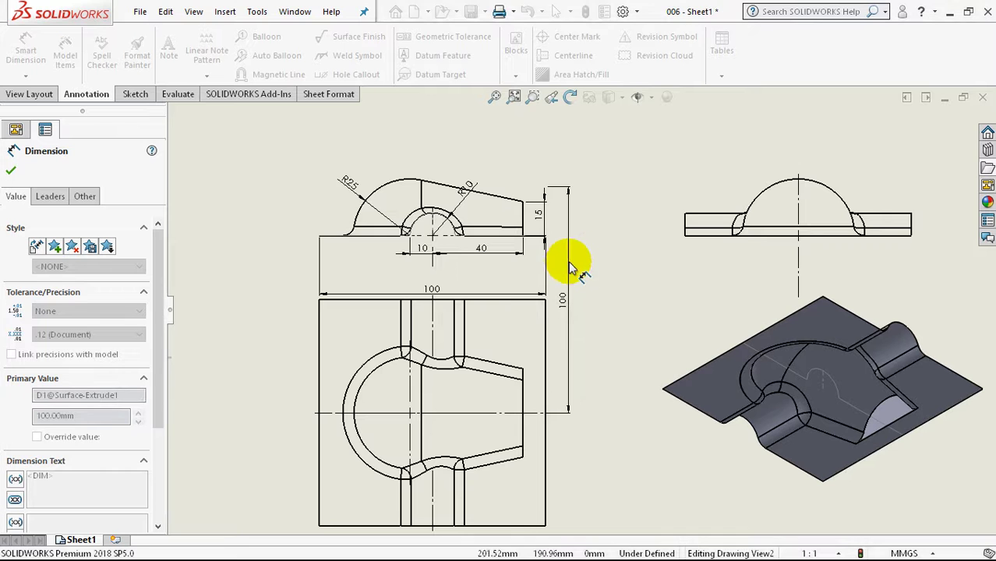
left_click(569, 267)
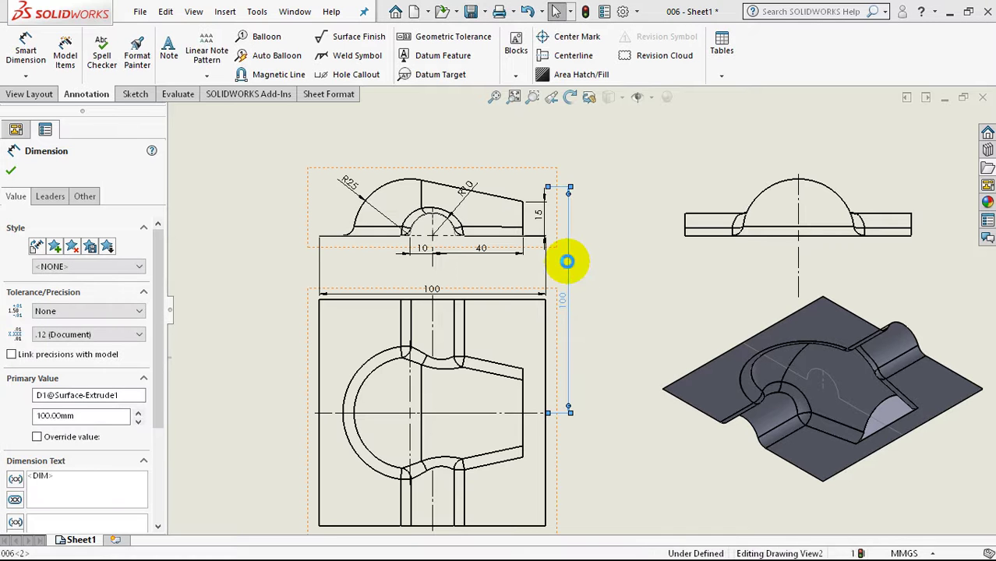
key("Delete")
scroll(545, 227, "down", 4)
Adjust the 15 dimension's leader display and reposition the R10 and R25 labels.
left_click(546, 224)
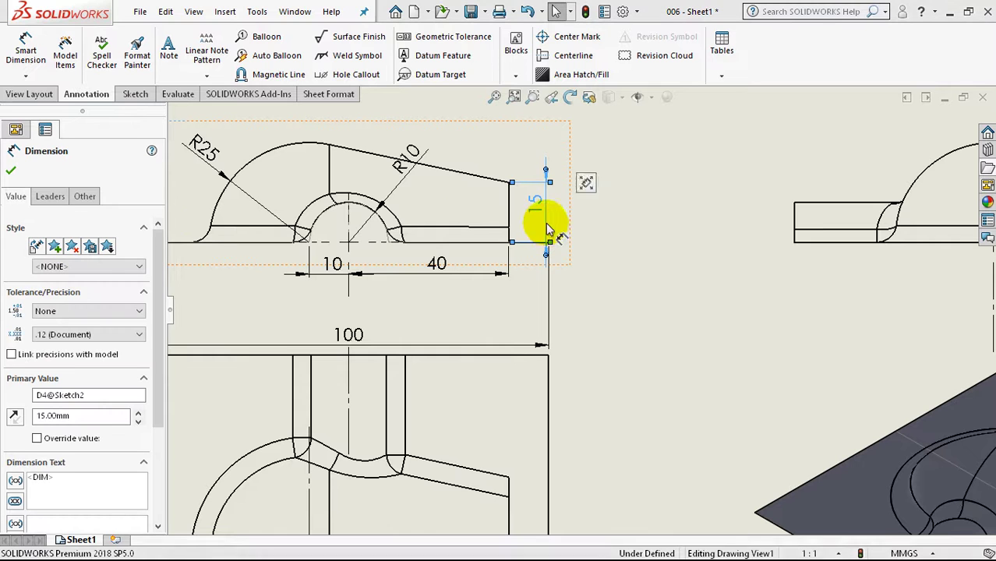
left_click(65, 204)
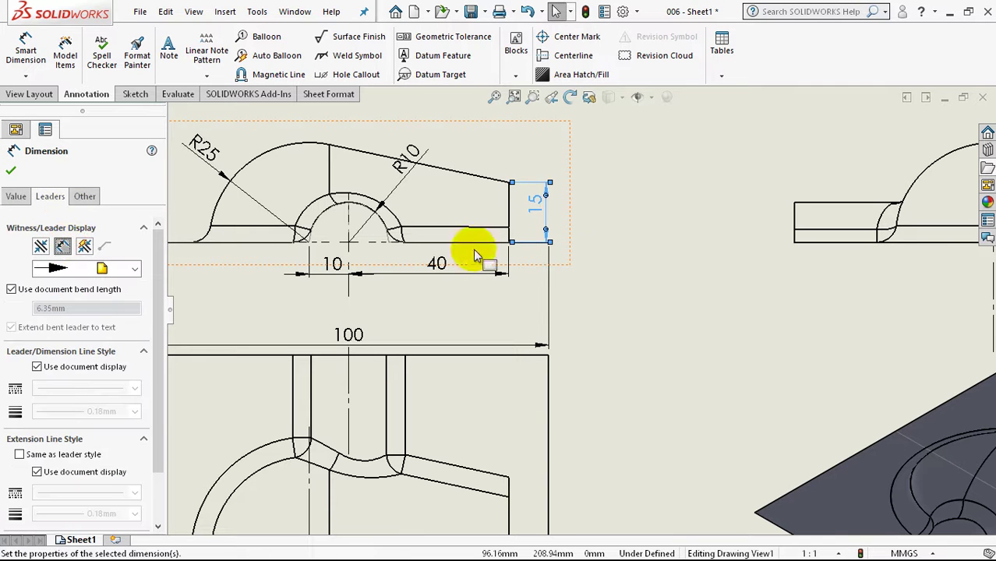
left_click(622, 254)
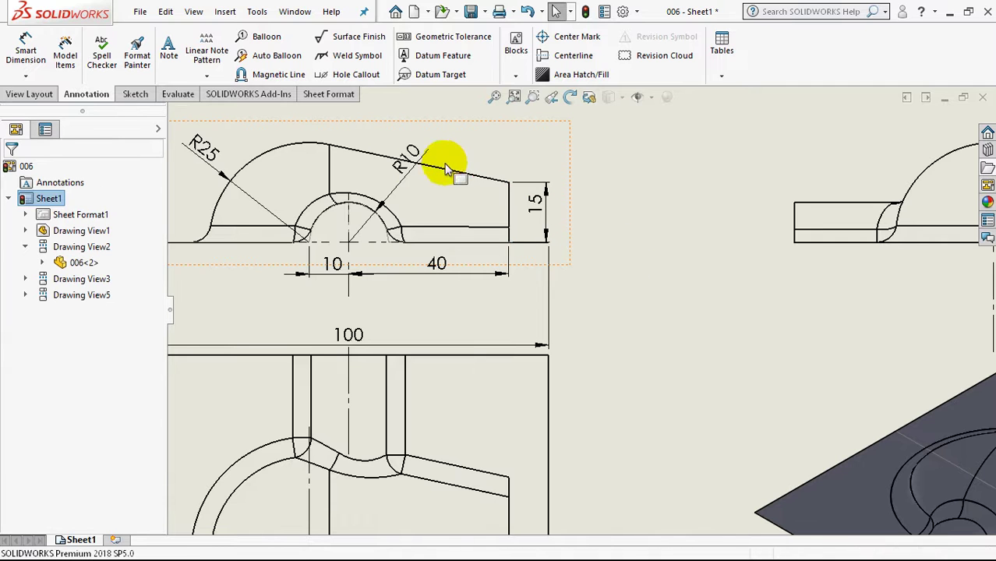
left_click_drag(410, 170, 398, 195)
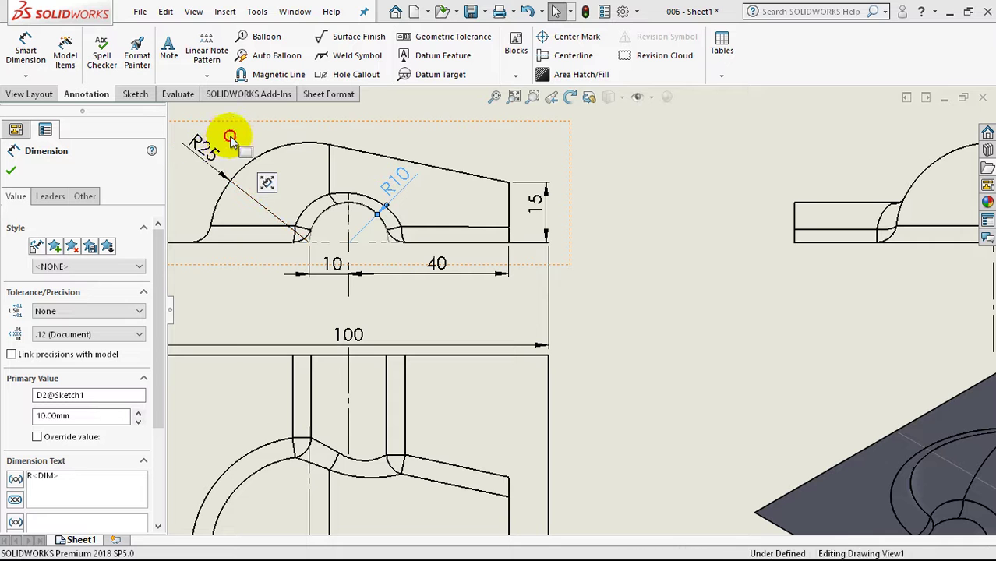
left_click_drag(209, 154, 225, 143)
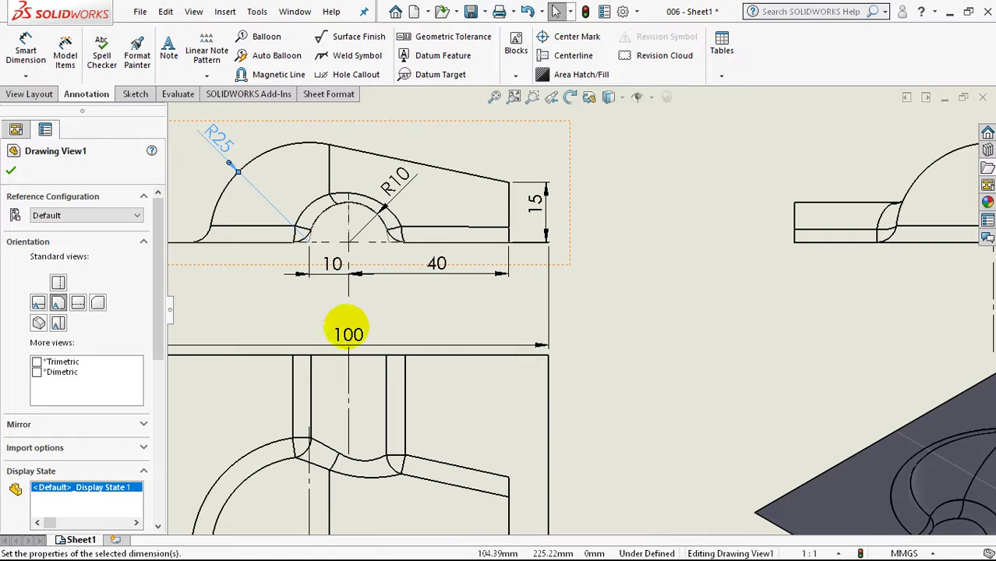
left_click(331, 279)
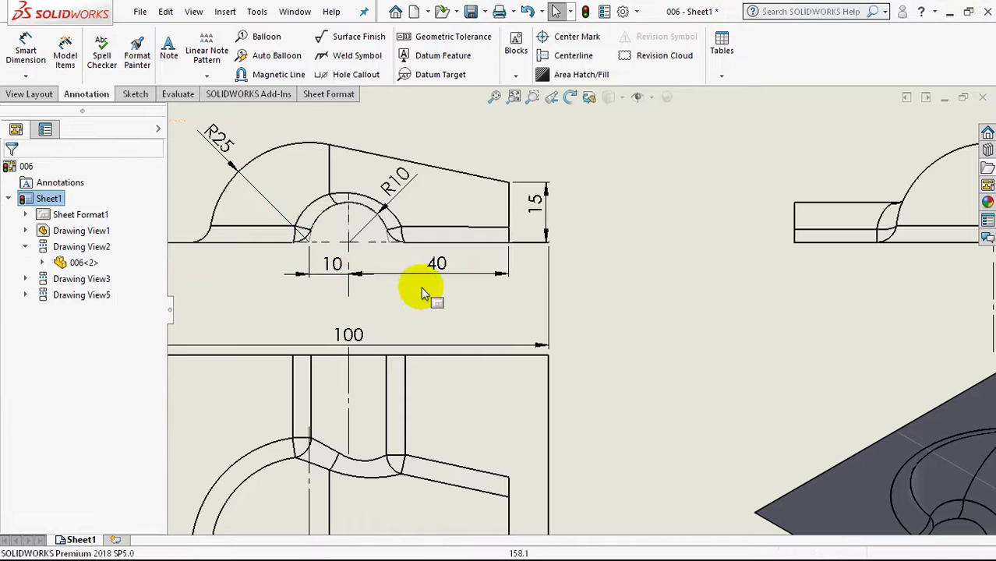
Change the 10 dimension's leader arrows and move the 100 width dimension closer to the view.
left_click(337, 266)
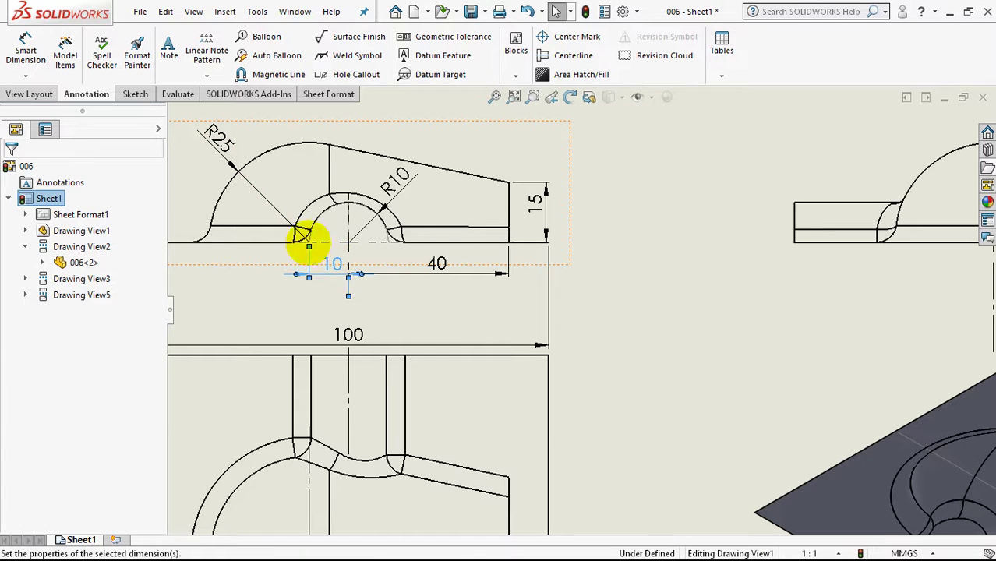
left_click(50, 195)
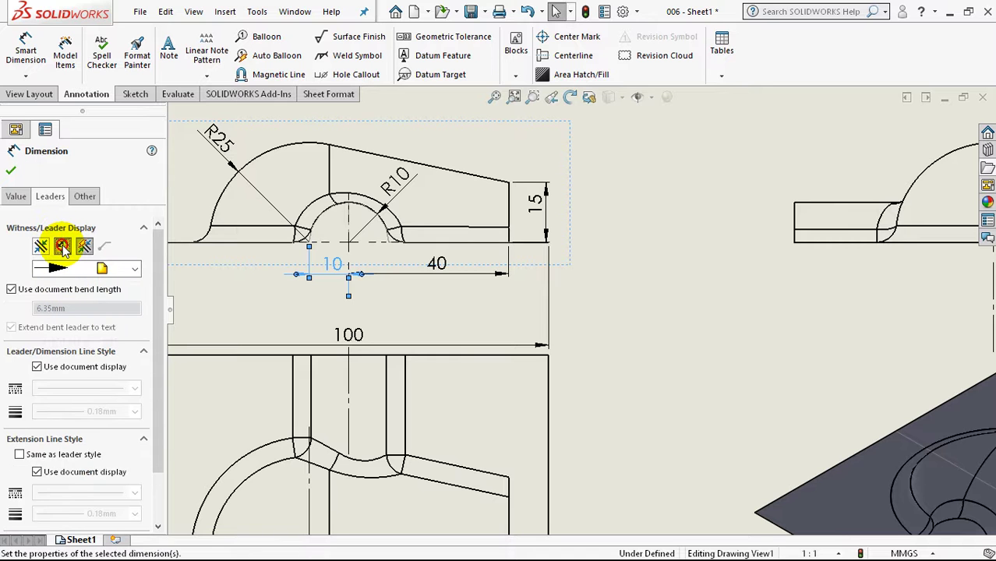
left_click_drag(355, 323, 355, 297)
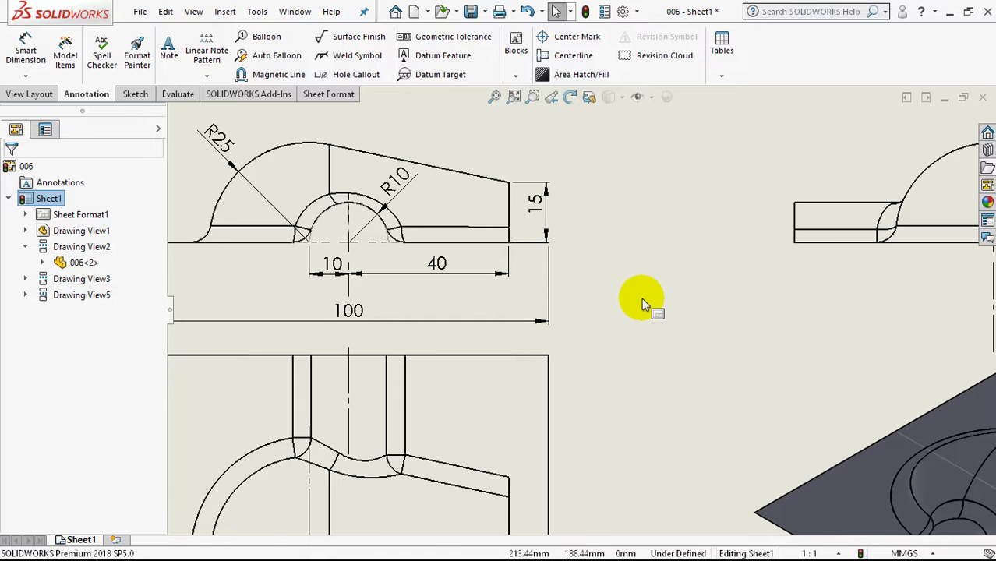
scroll(646, 296, "up", 5)
scroll(641, 411, "down", 2)
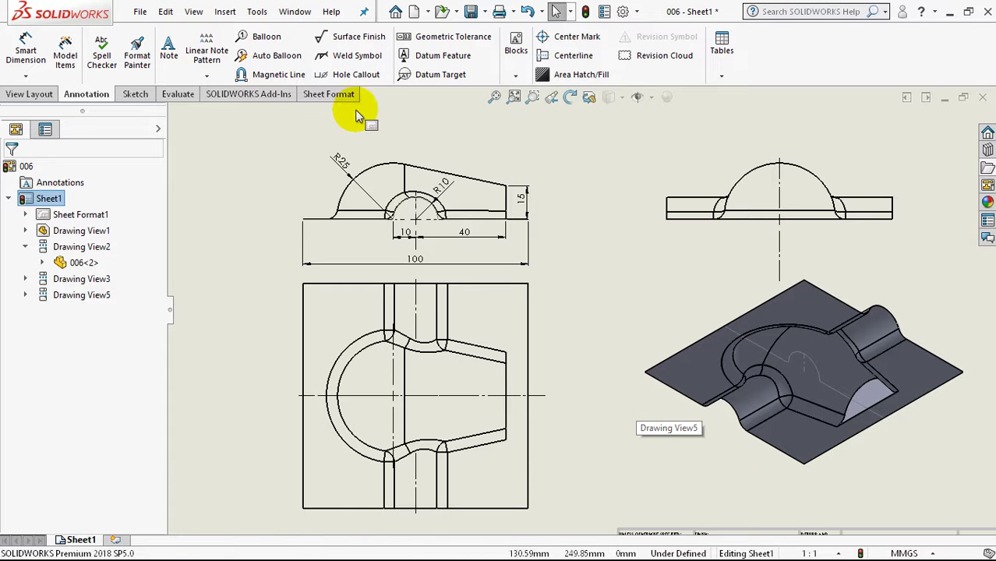
Dimension the lower-left view's height as 100 between its top and bottom edges.
left_click(25, 48)
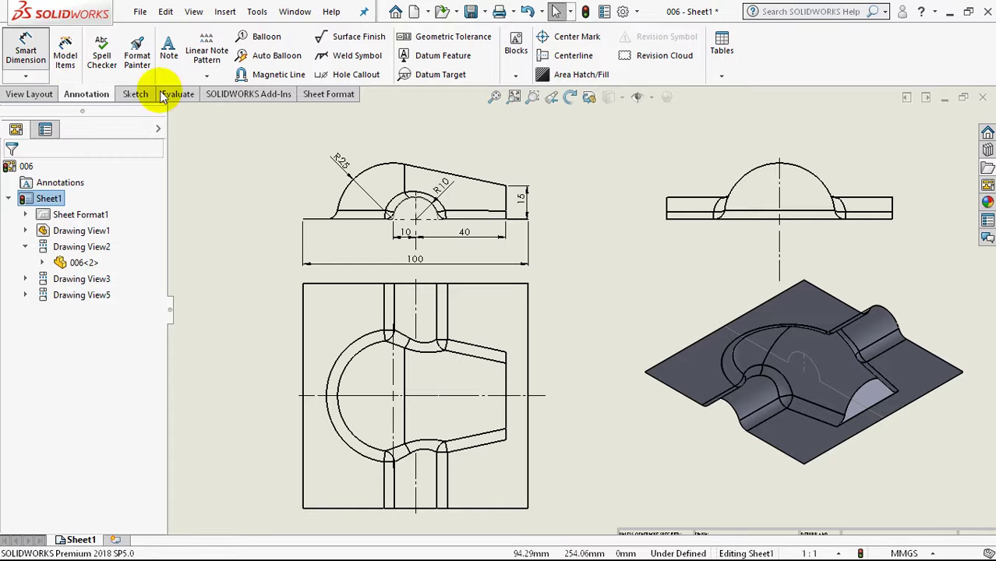
left_click(517, 285)
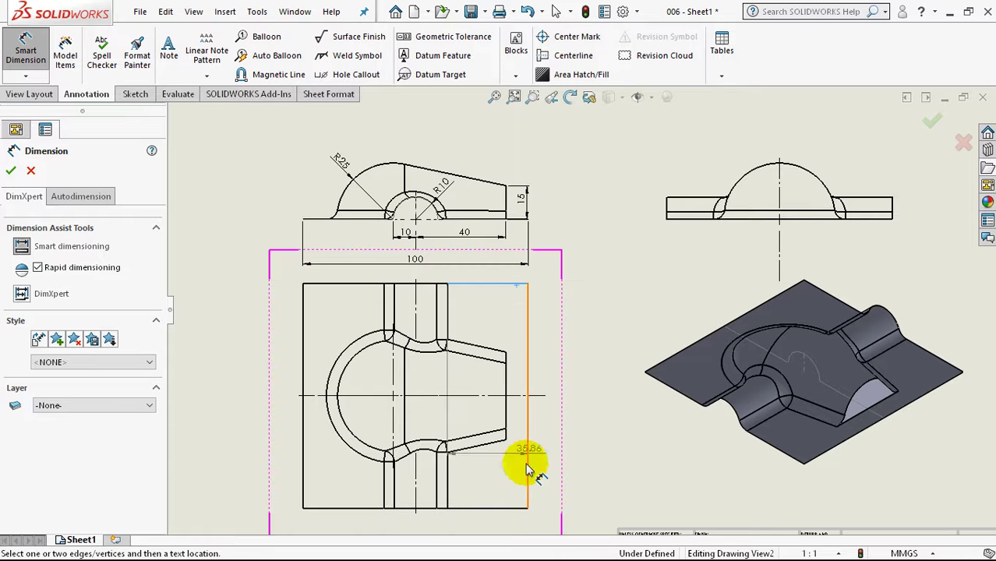
left_click(511, 508)
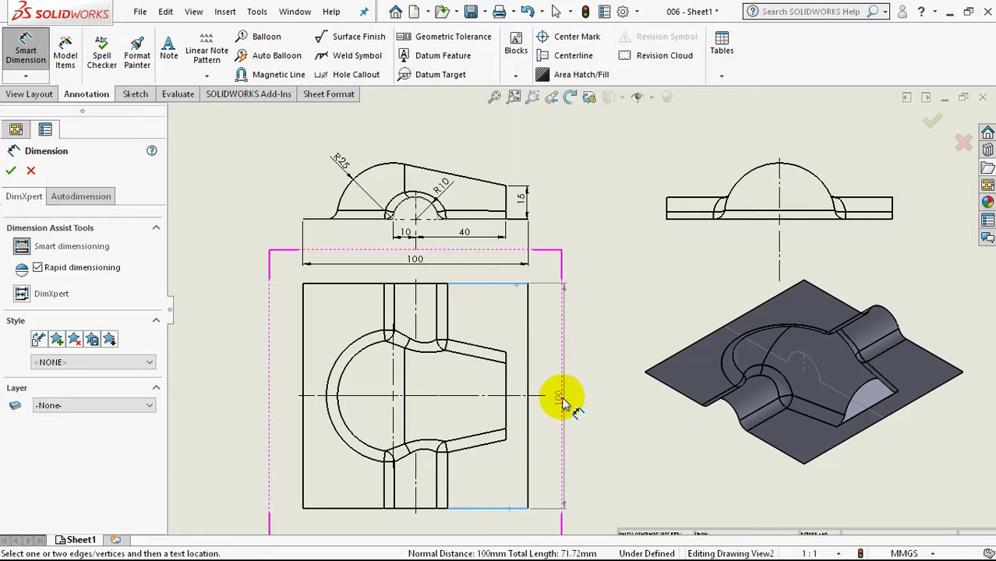
left_click(563, 399)
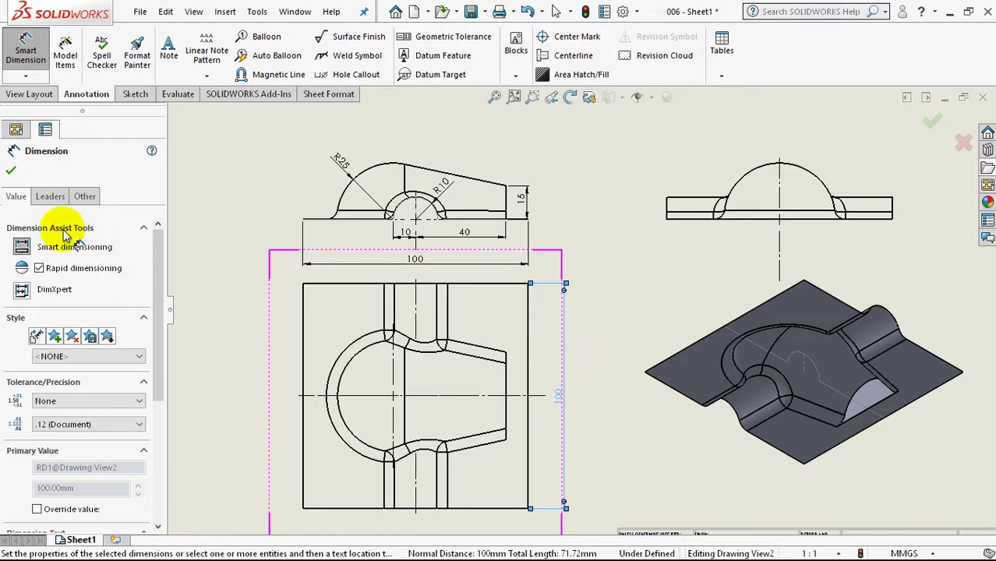
left_click(15, 173)
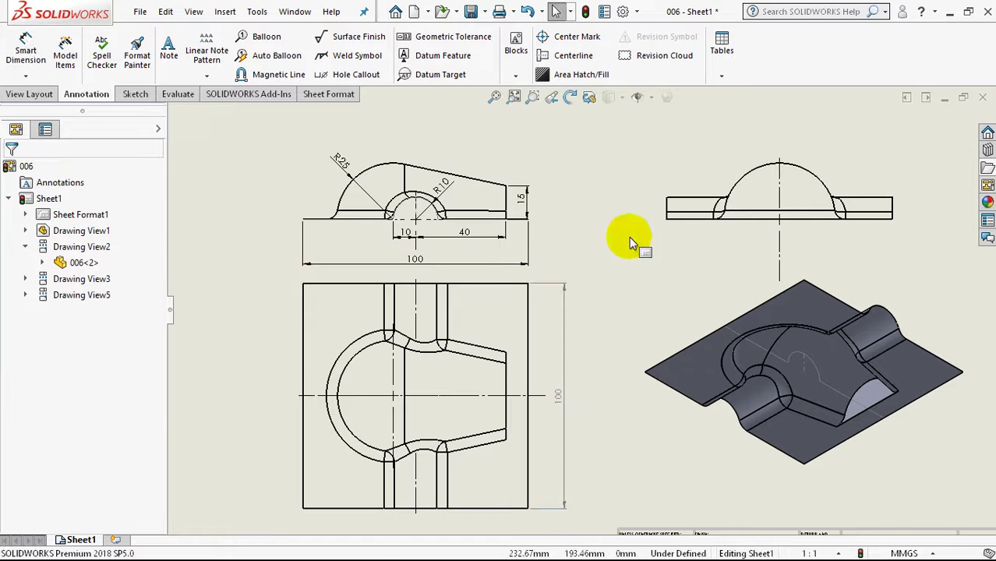
scroll(727, 225, "up", 2)
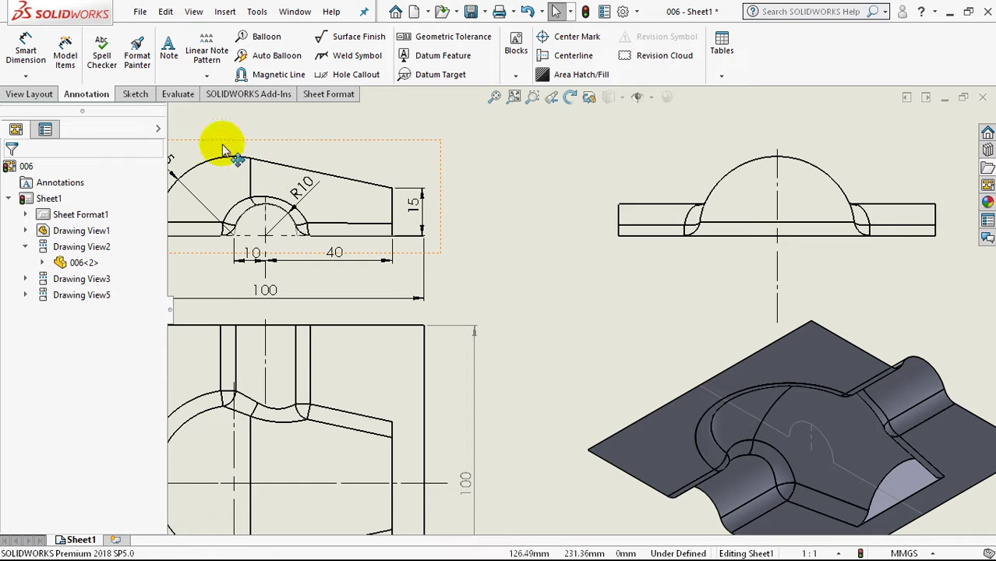
Add an R5 radius to the side view's small fillet, deleting the TRUE prefix.
left_click(26, 51)
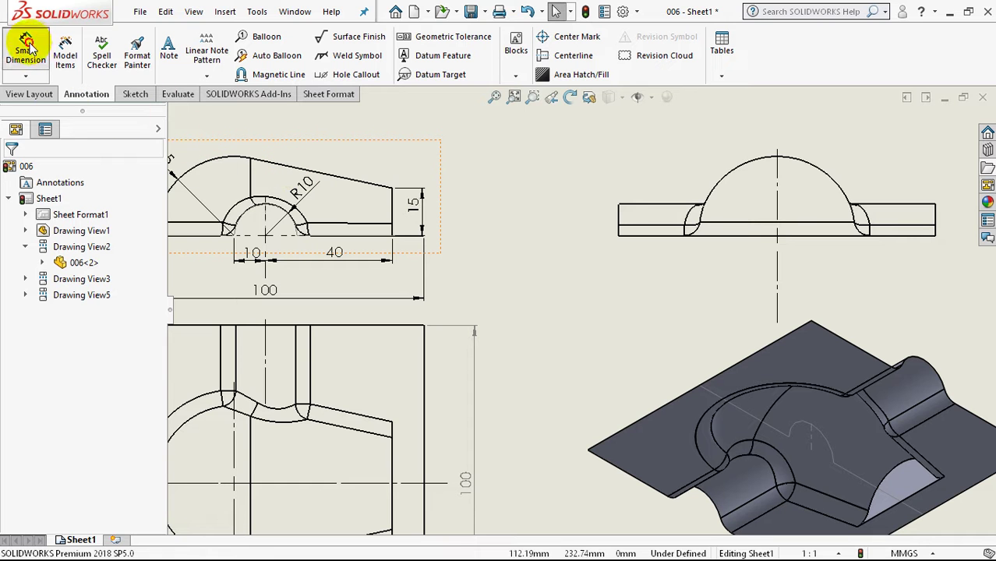
left_click(695, 233)
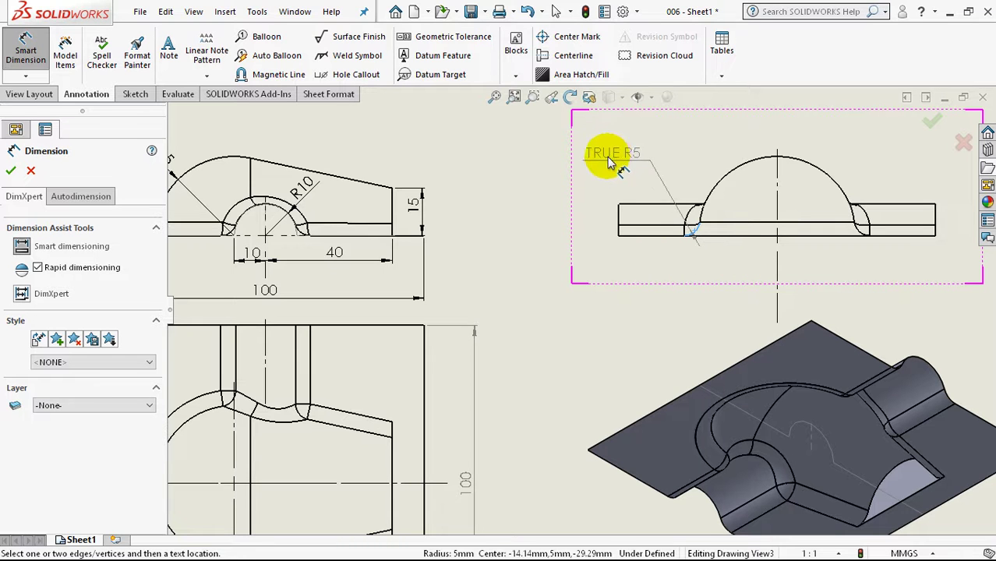
left_click(604, 170)
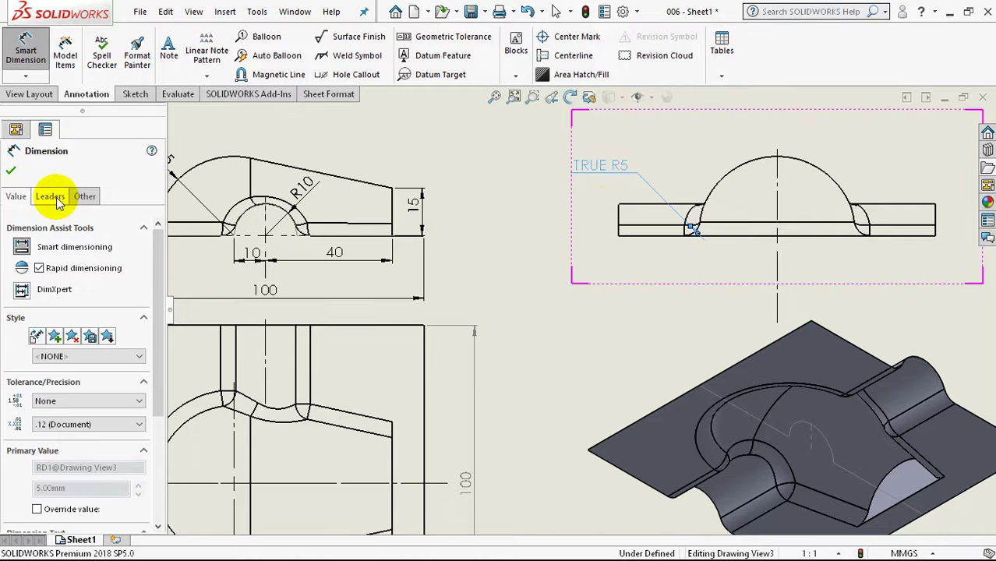
scroll(134, 343, "down", 3)
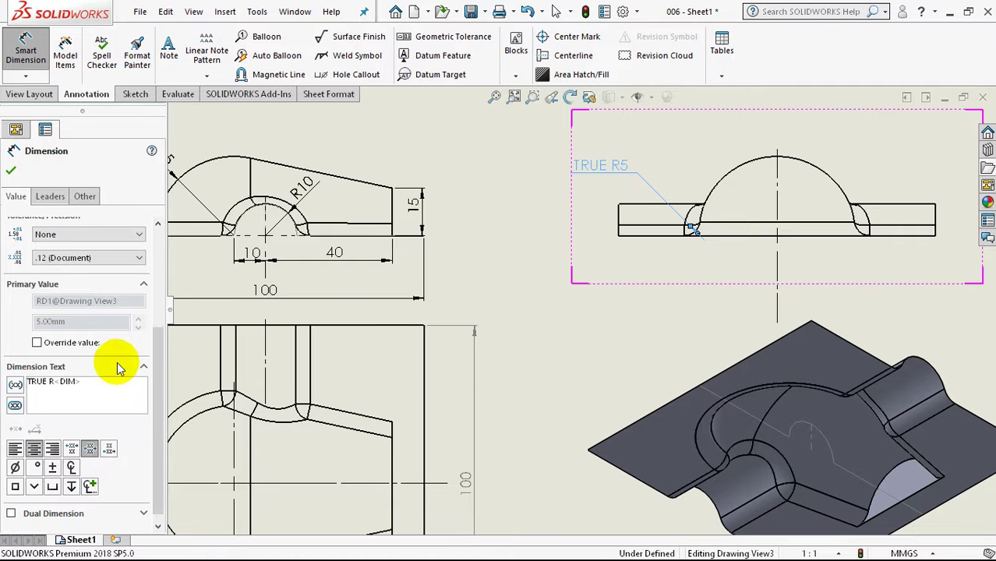
left_click_drag(56, 380, 15, 383)
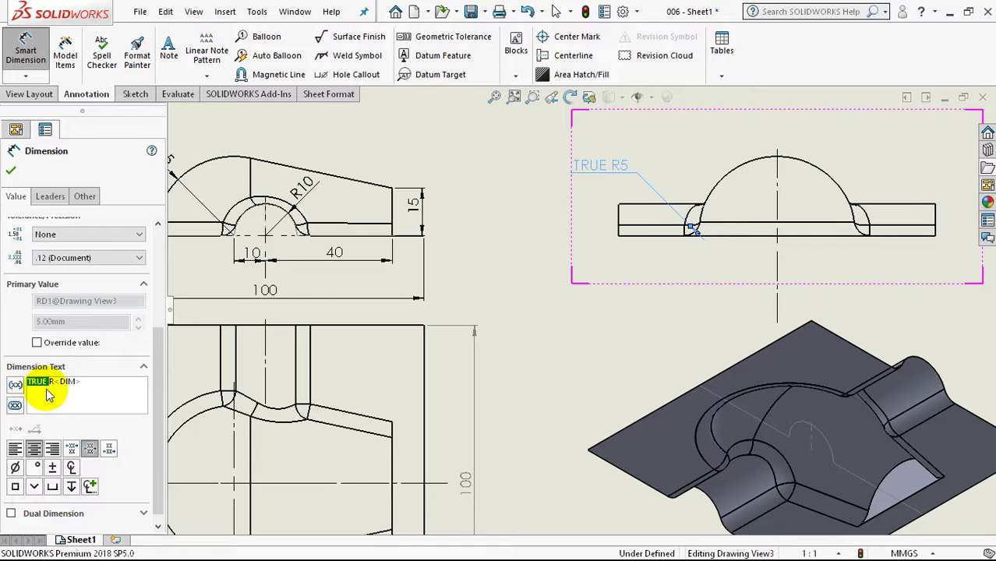
key("Delete")
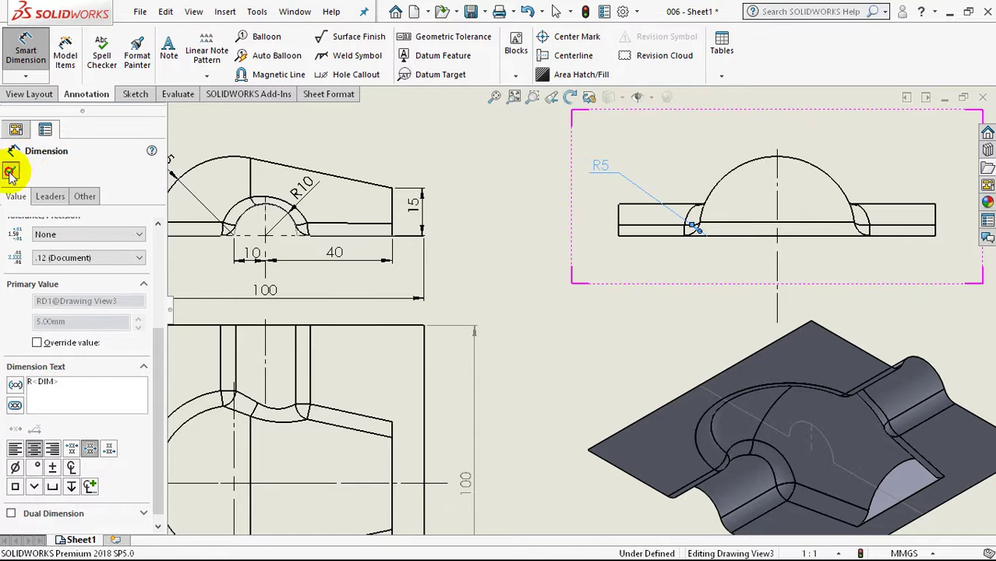
left_click(10, 170)
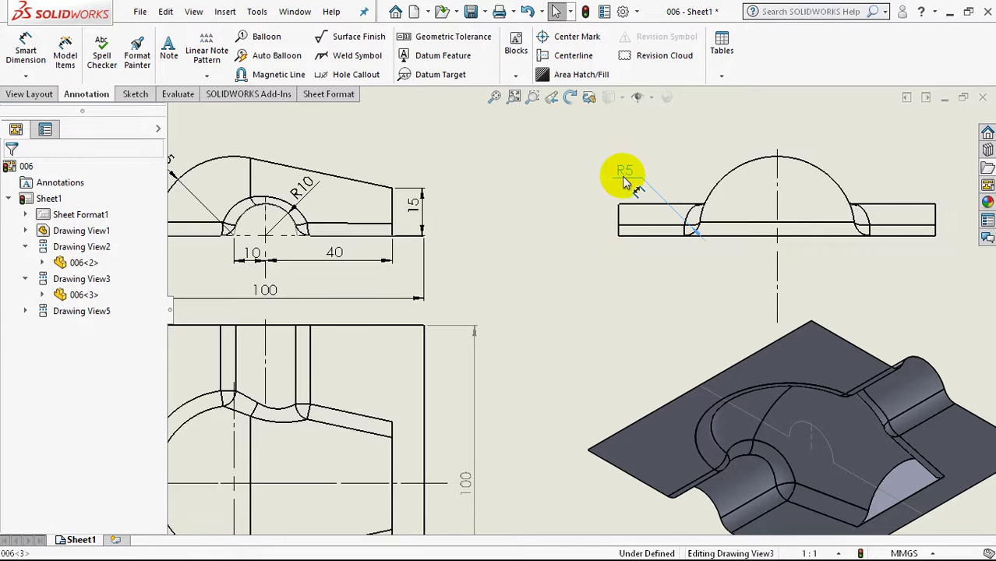
left_click(628, 181)
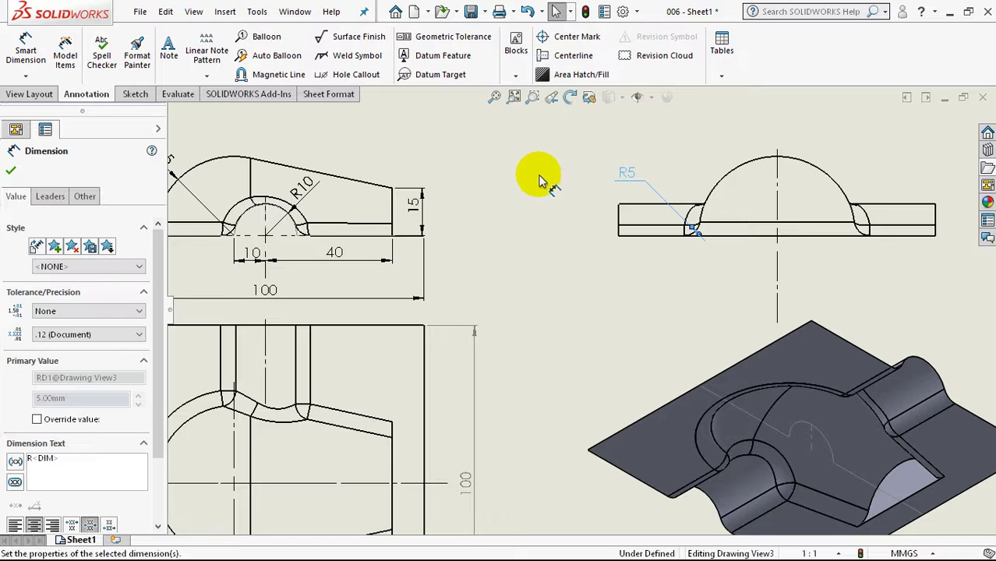
left_click(514, 184)
key("f")
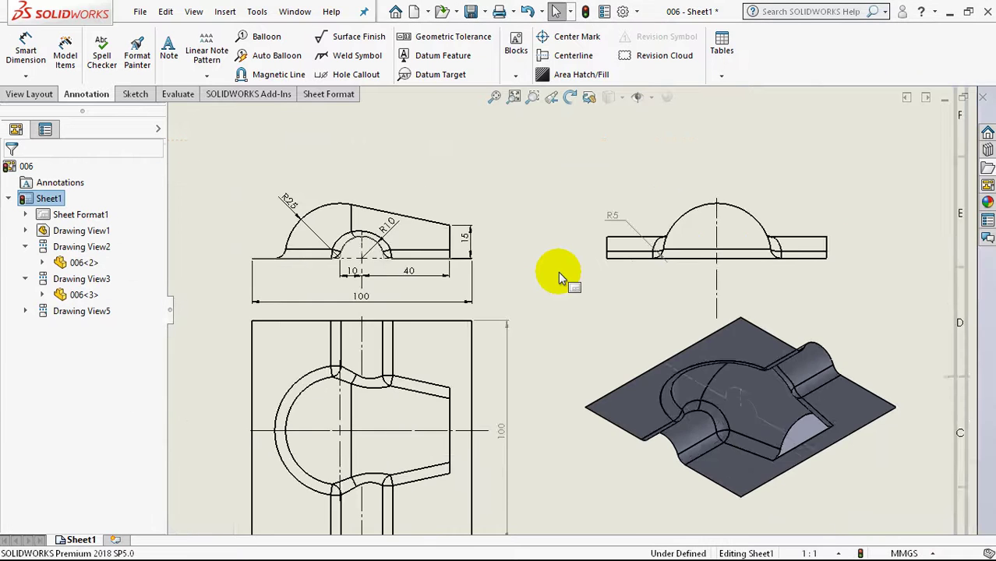
scroll(645, 441, "down", 2)
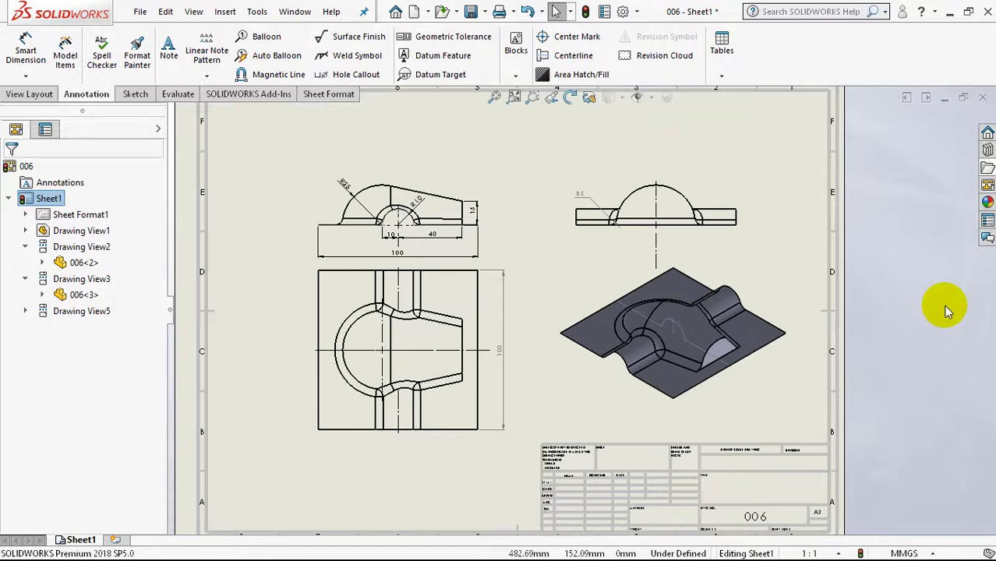